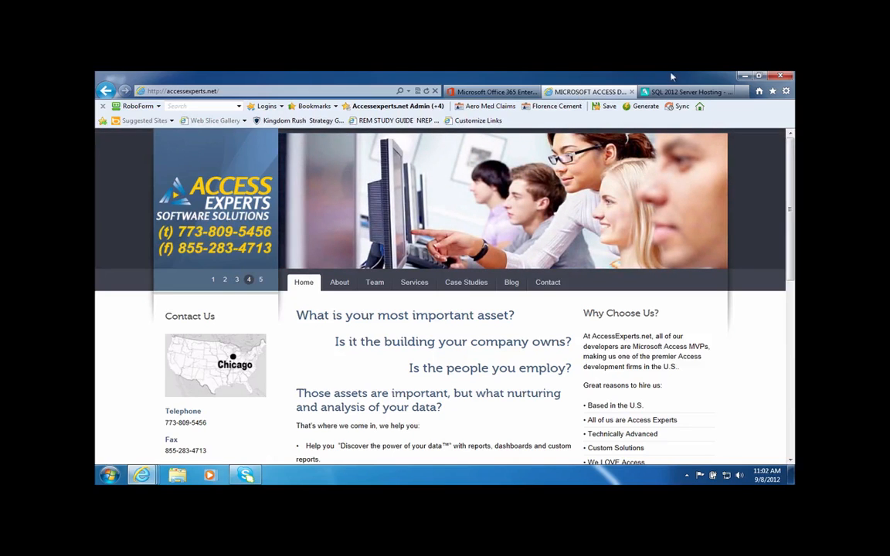
Bring the SQL Server 2012 Hosting page of the Access Experts site to the front.
click(674, 92)
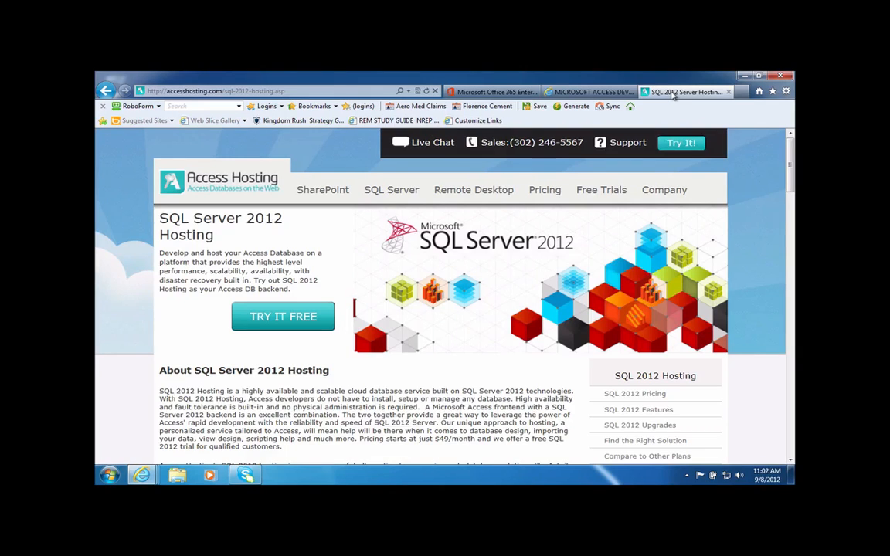
Bring the open Microsoft Office 365 Enterprise Preview page to the front.
click(487, 92)
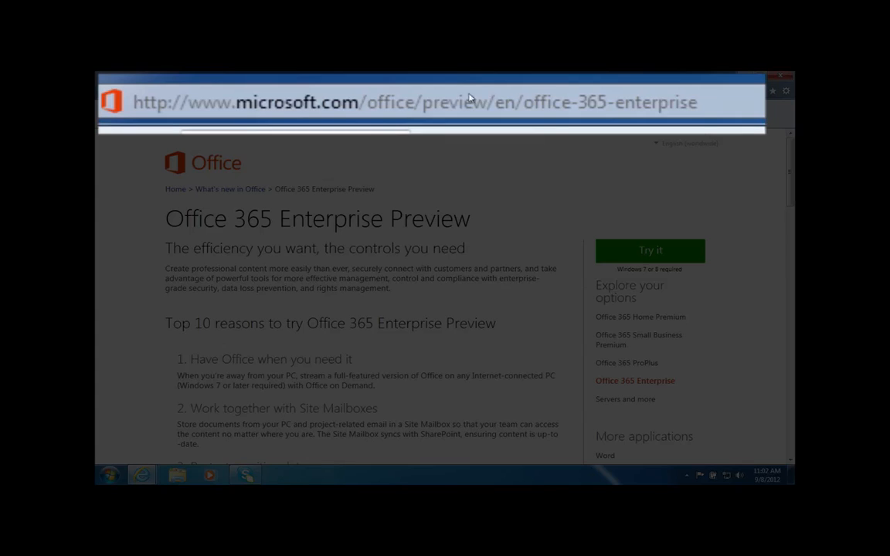
Start the Office 365 Enterprise Preview free trial with the 'Try it' button.
click(375, 95)
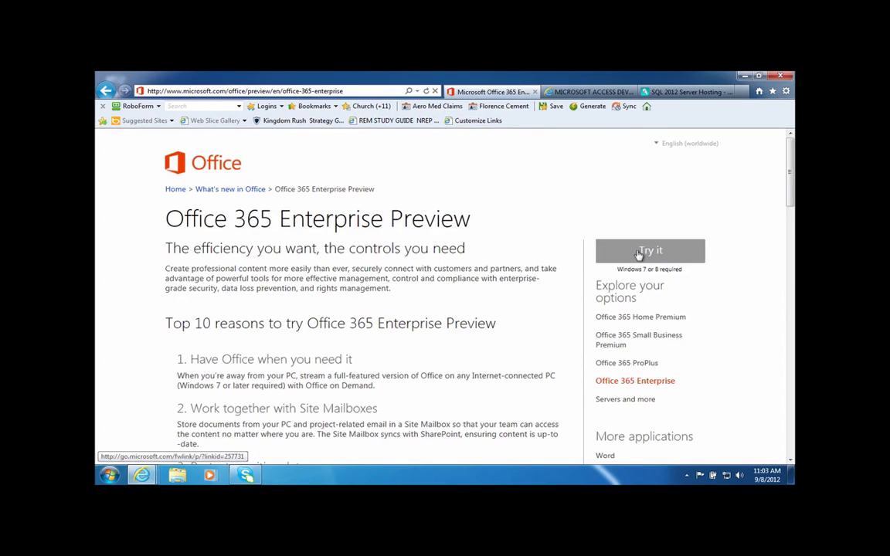
click(637, 252)
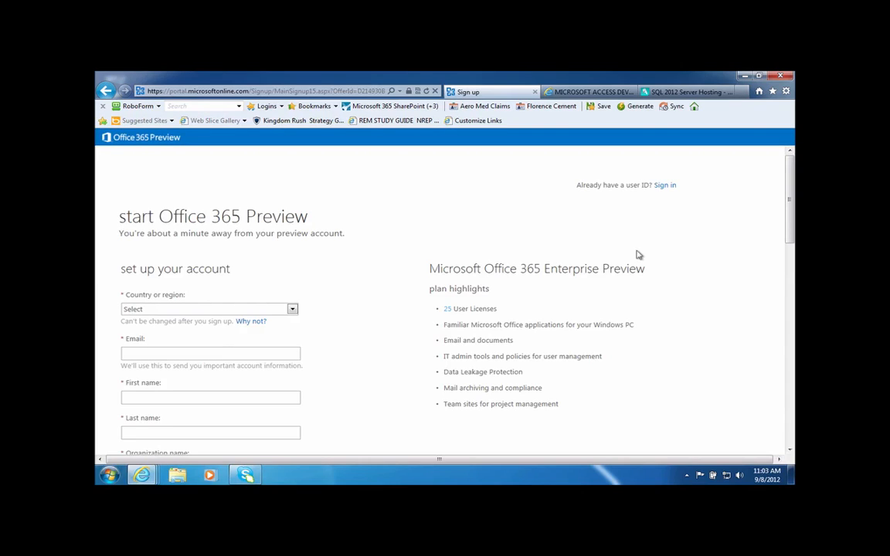
Choose United States as the country or region.
click(292, 310)
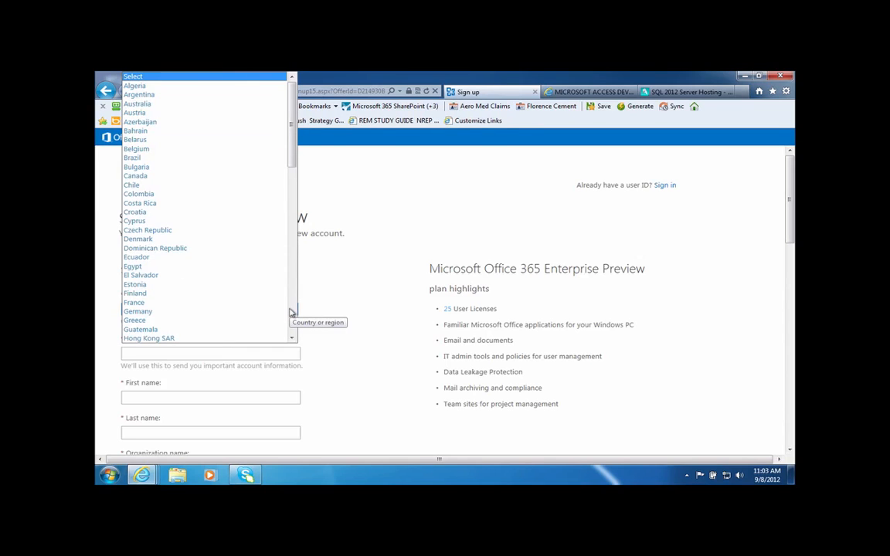
key(u)
key(Down)
key(Down)
key(Down)
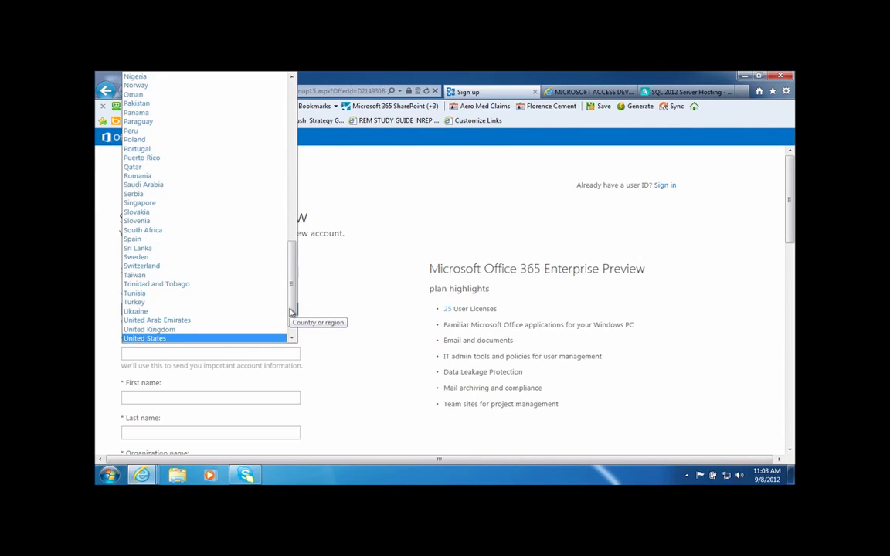
key(Return)
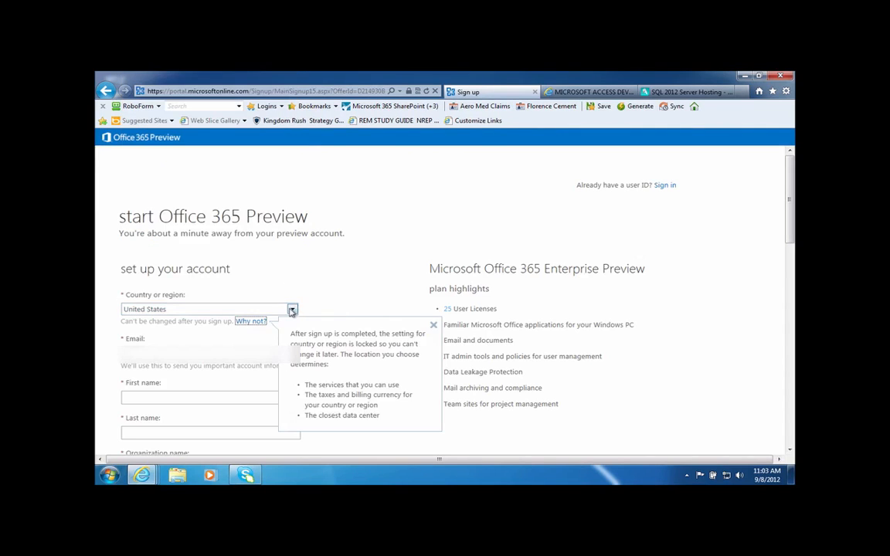
Enter the contact's e-mail address and first name.
click(235, 356)
text(...)
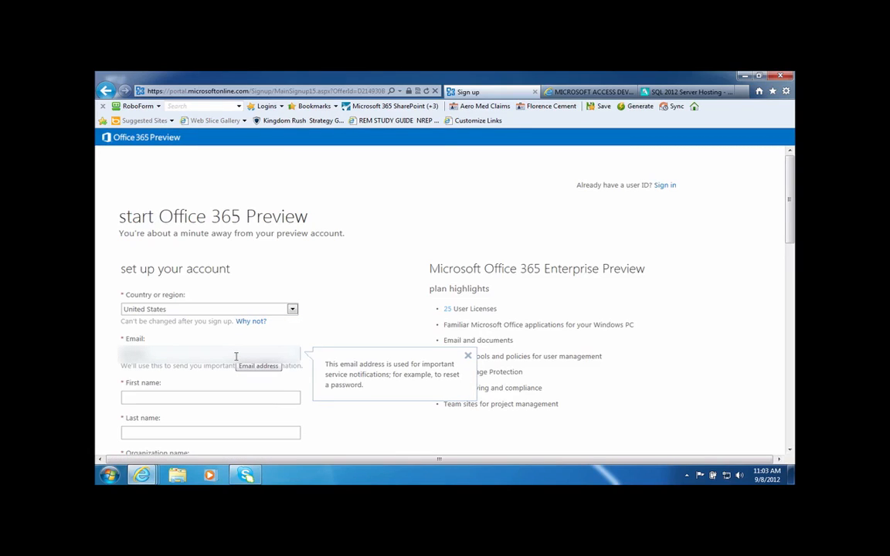
text(......)
key(Tab)
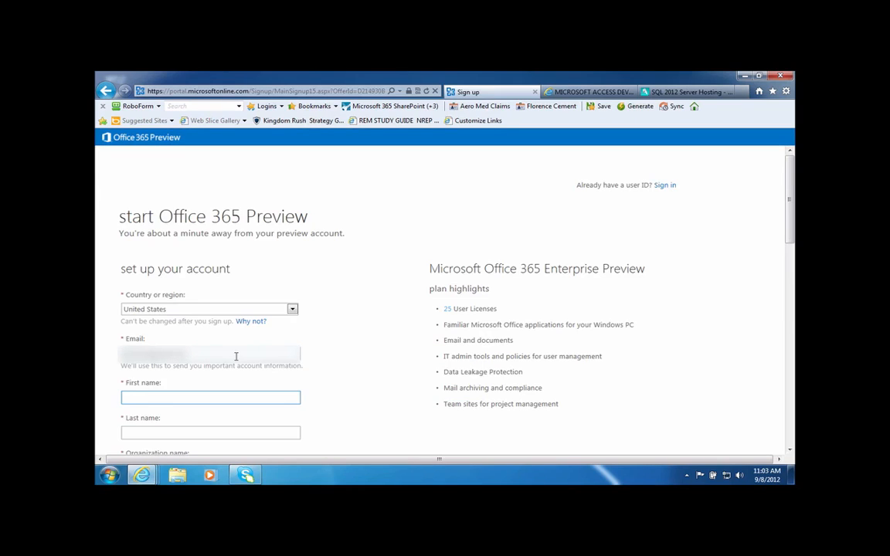
key(Tab)
Enter the contact's last name and the organization name ITImpactTest2.
key(Tab)
scroll(392, 312, down, 2)
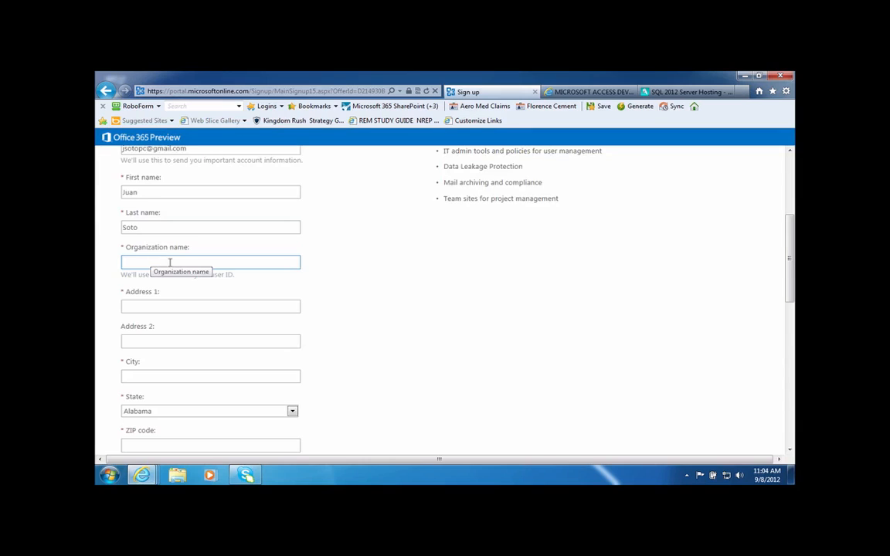
text(ITImpact)
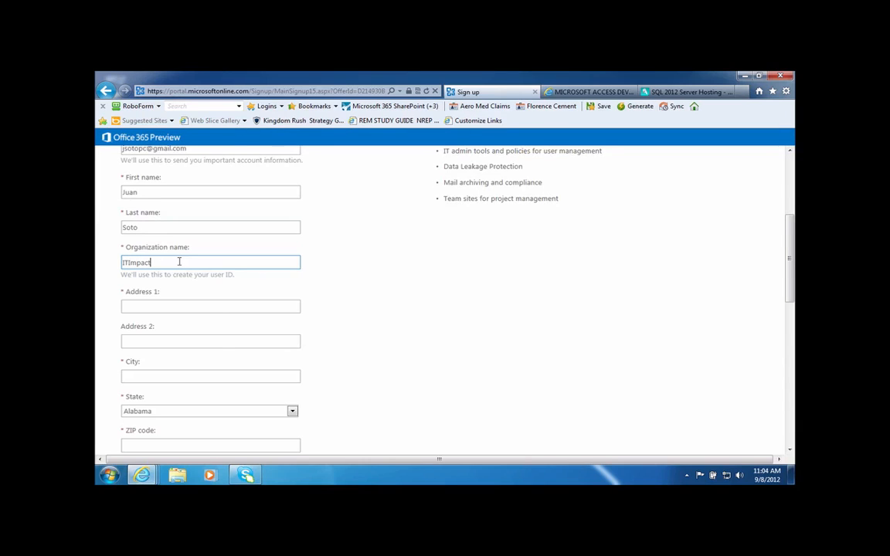
text(Test2)
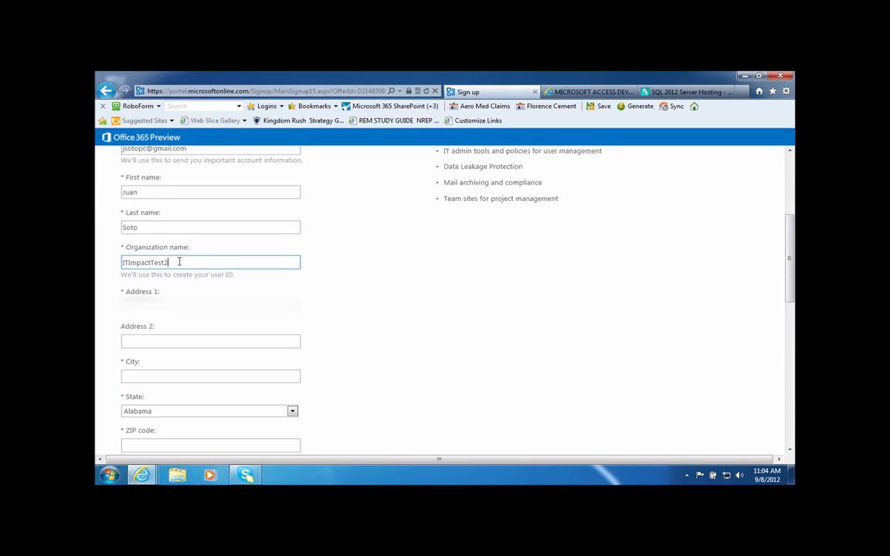
Fill in the street address, choose Illinois as the state, and enter the phone number.
click(206, 307)
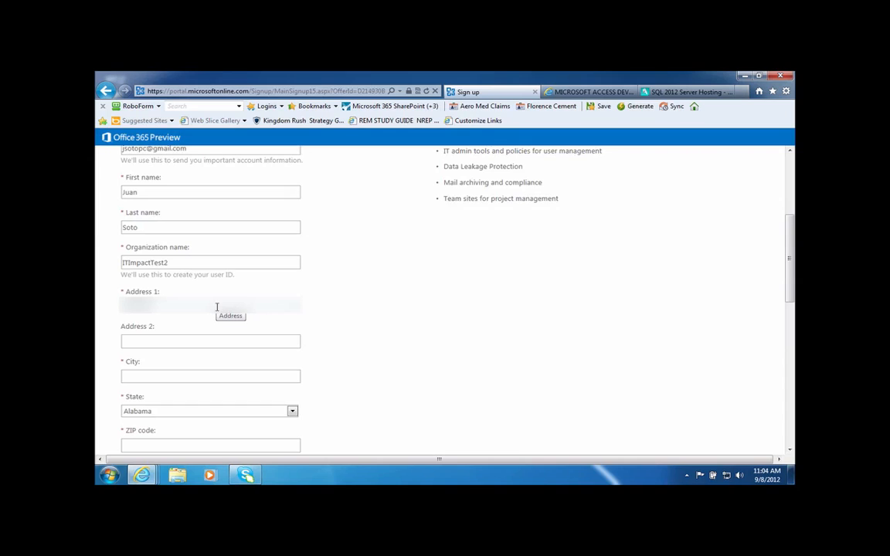
text(...)
key(Tab)
key(Tab)
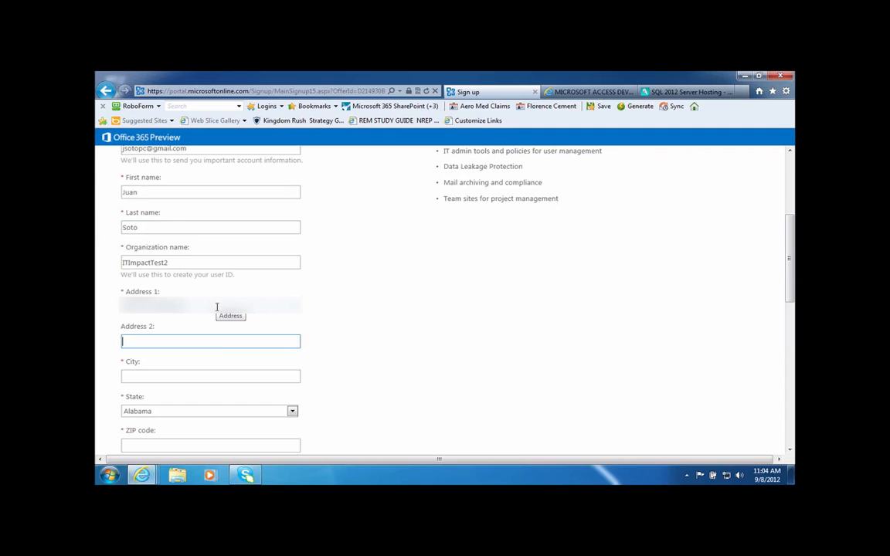
key(Tab)
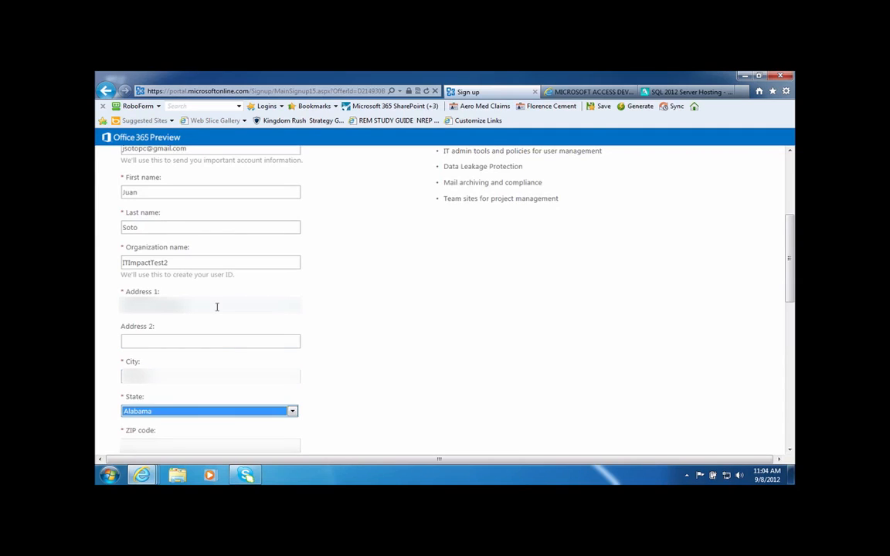
text(ill)
key(Tab)
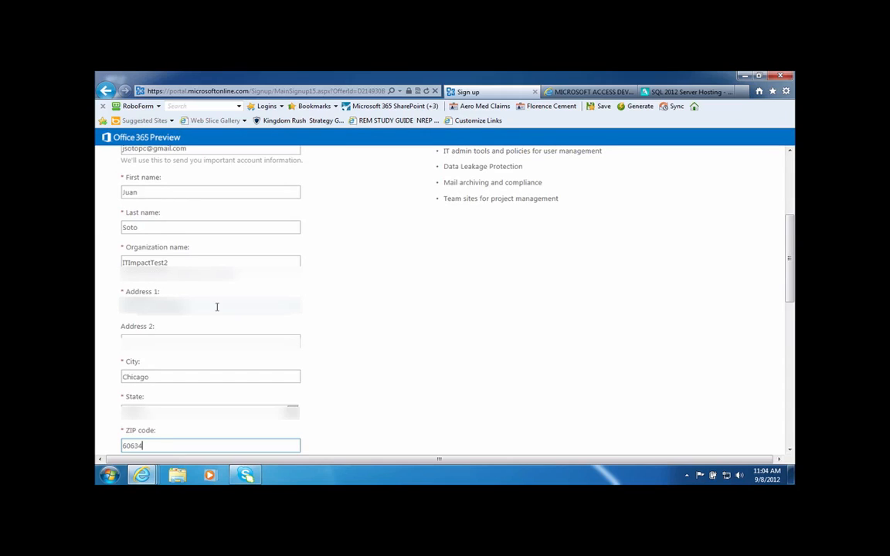
key(Tab)
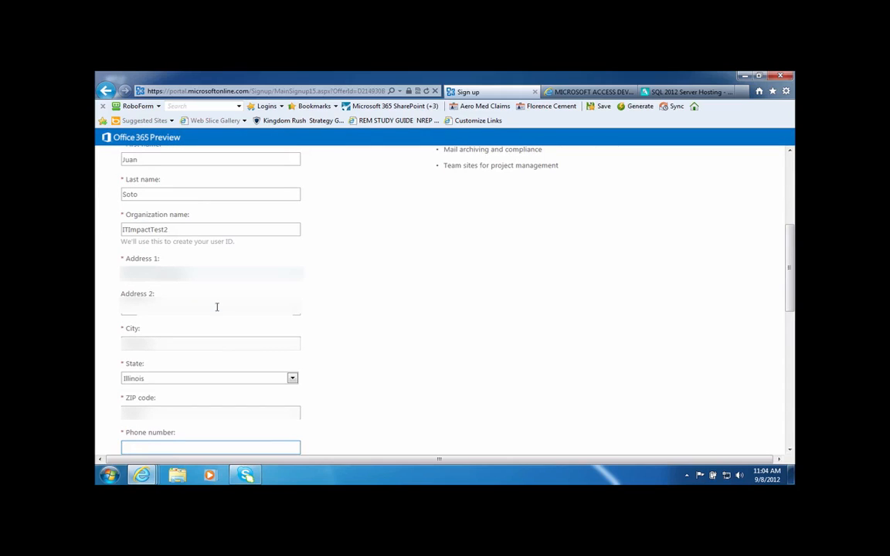
key(Tab)
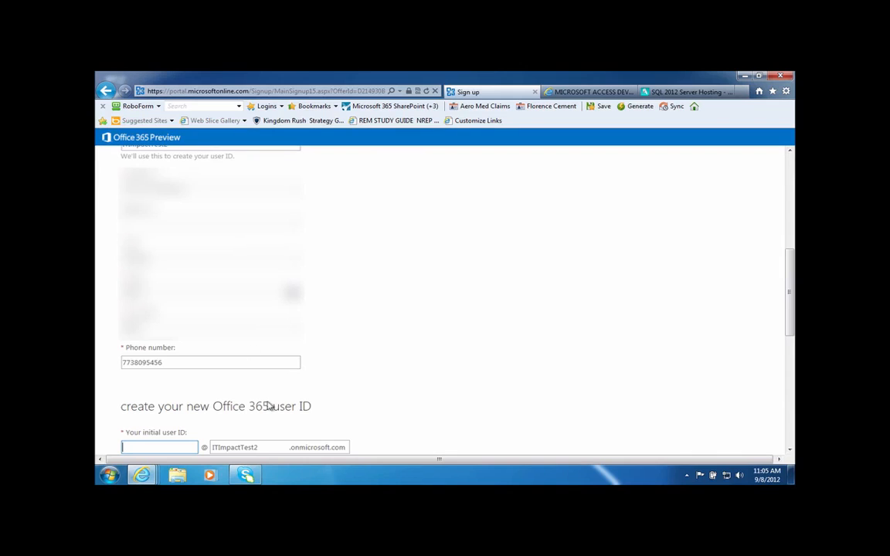
Enter the initial user ID at ITImpactTest2.onmicrosoft.com and set and confirm the password.
click(262, 447)
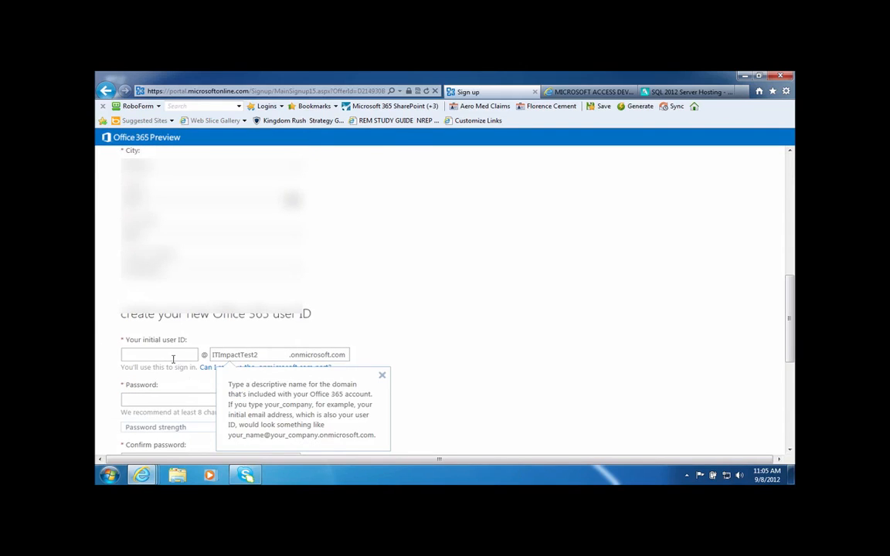
click(171, 357)
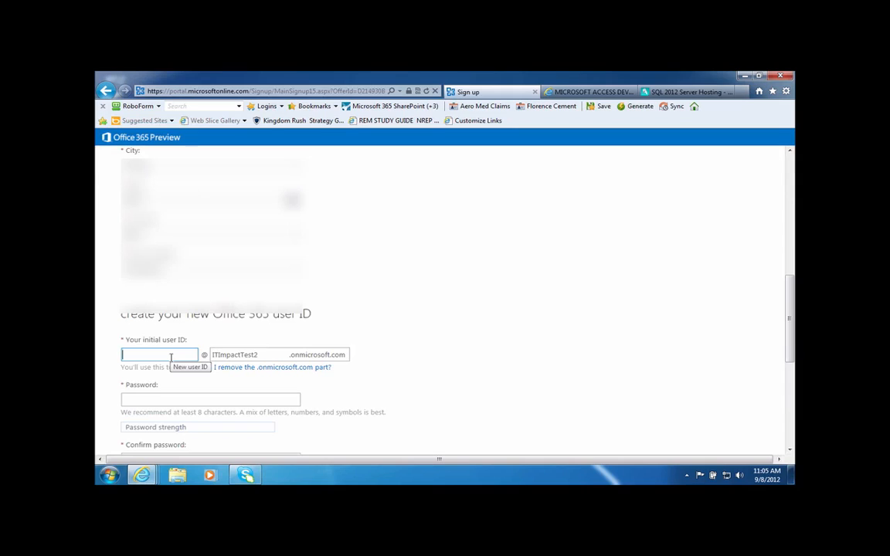
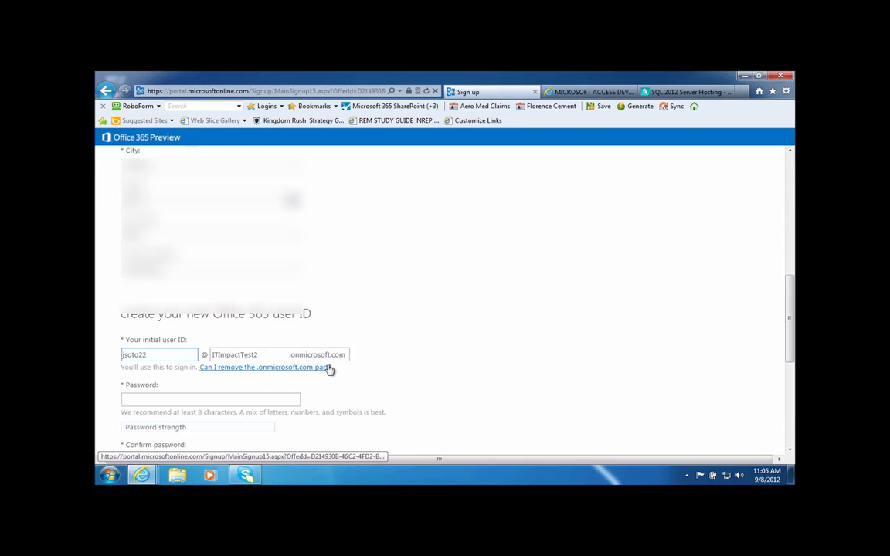
click(221, 400)
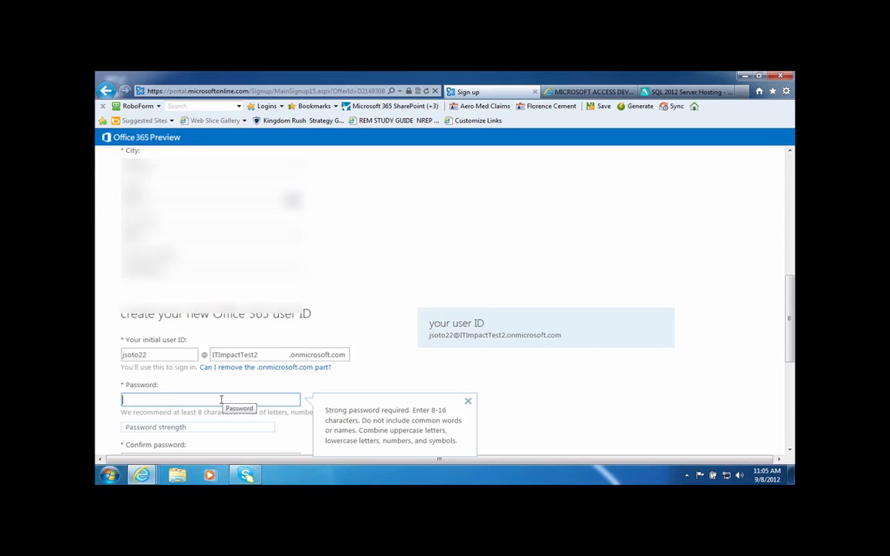
text(pa•••••••)
key(Tab)
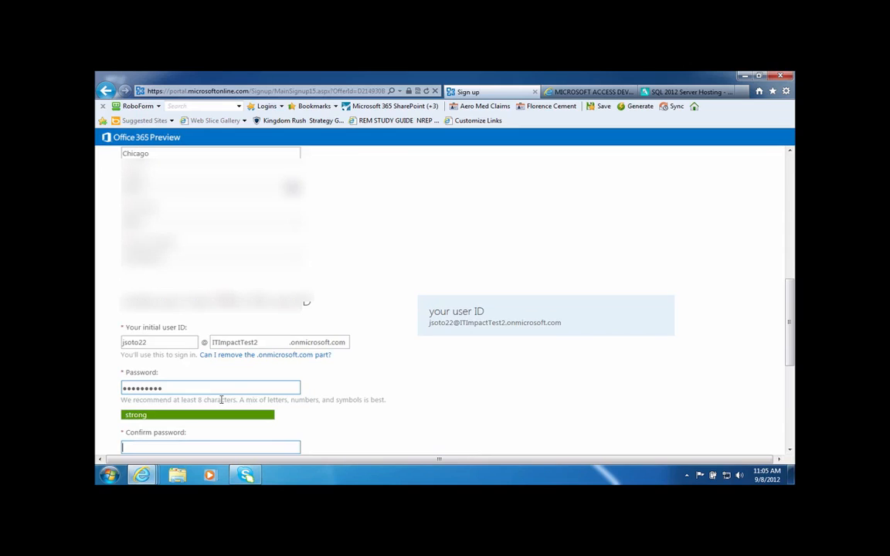
text(p••••••••)
key(Tab)
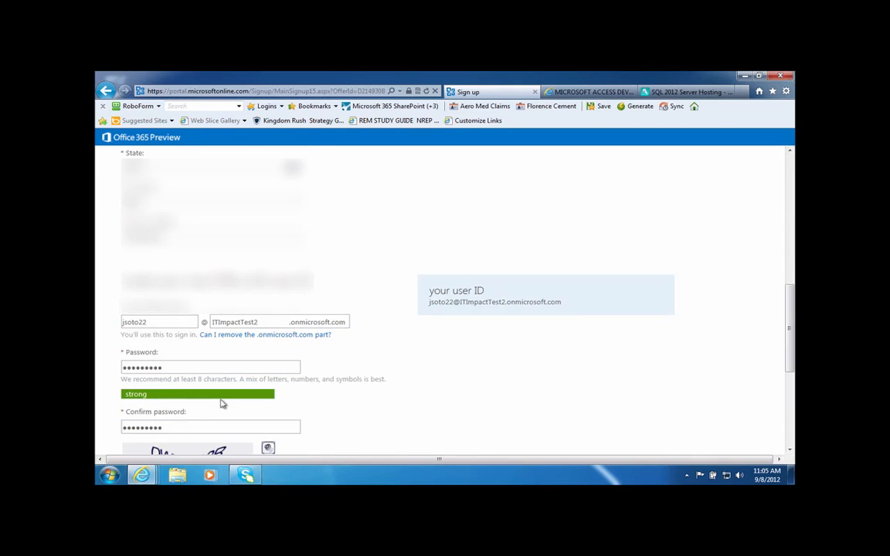
Enter the verification characters and create the account.
scroll(222, 404, down, 2)
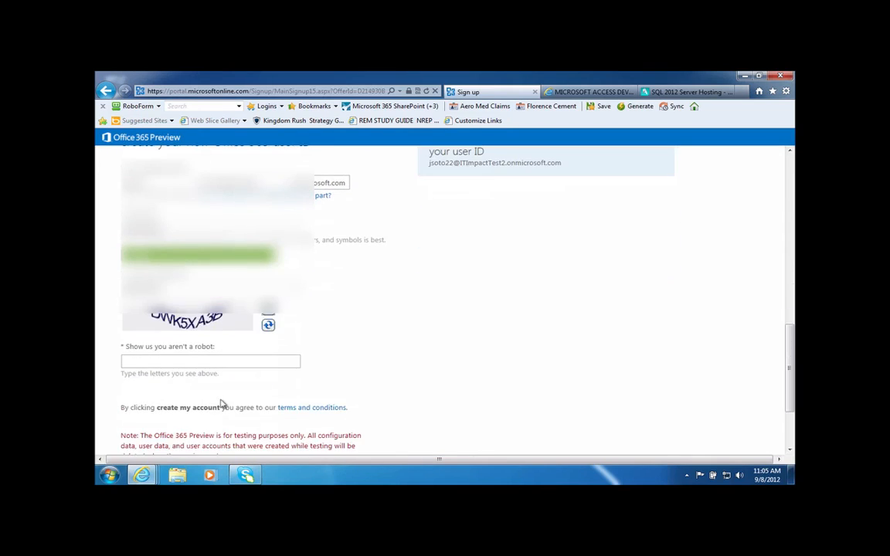
click(205, 361)
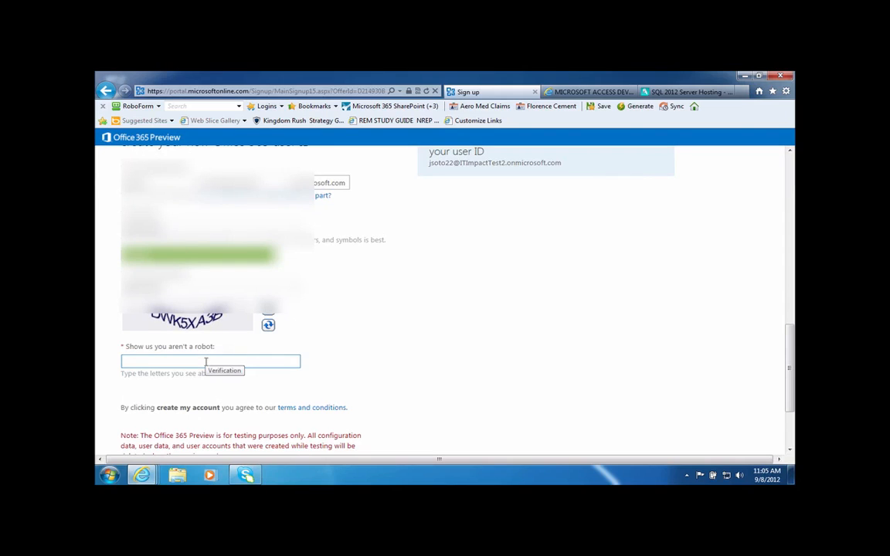
text(cw)
text(k5)
text(x)
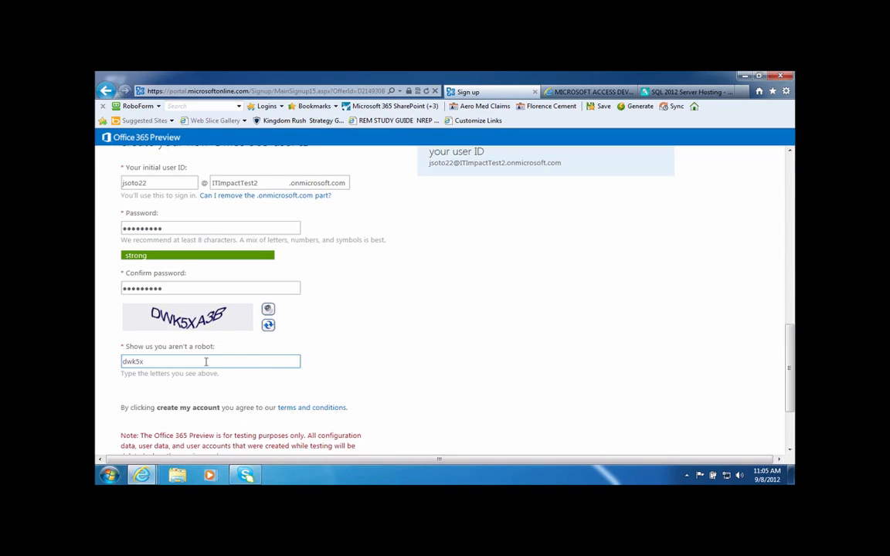
text(a3b)
scroll(296, 360, down, 2)
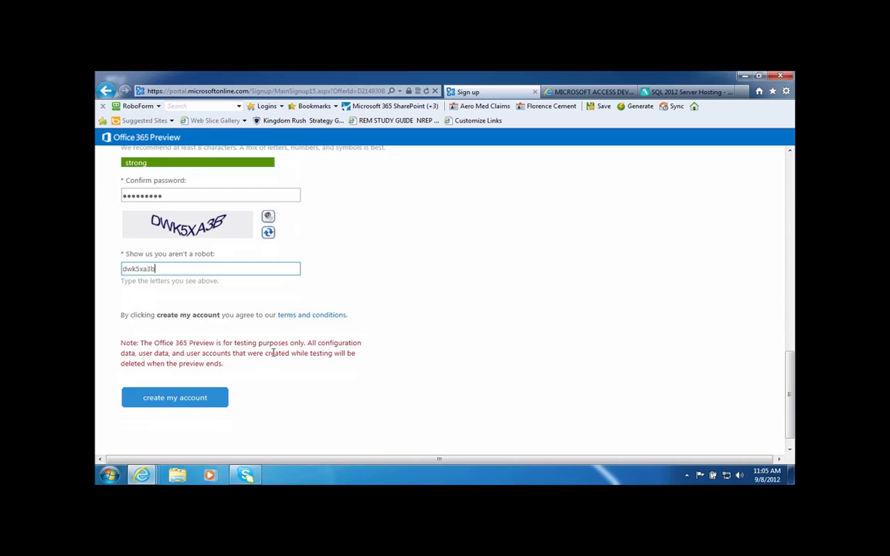
click(195, 398)
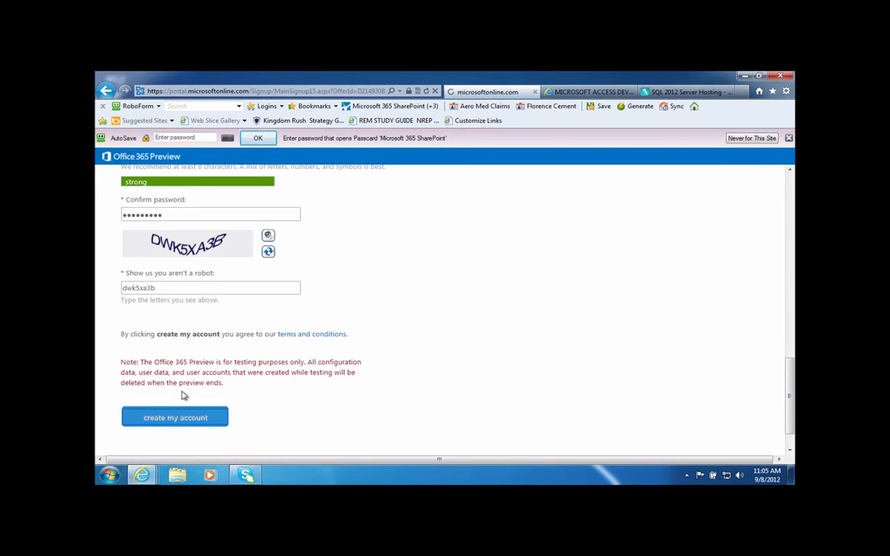
Dismiss the password manager prompt, add a recovery mobile phone number, and save.
click(788, 138)
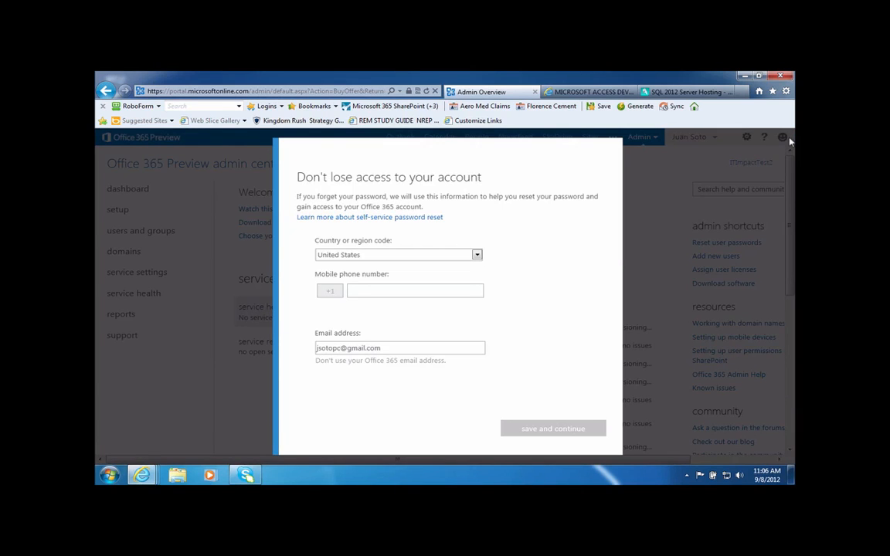
click(447, 291)
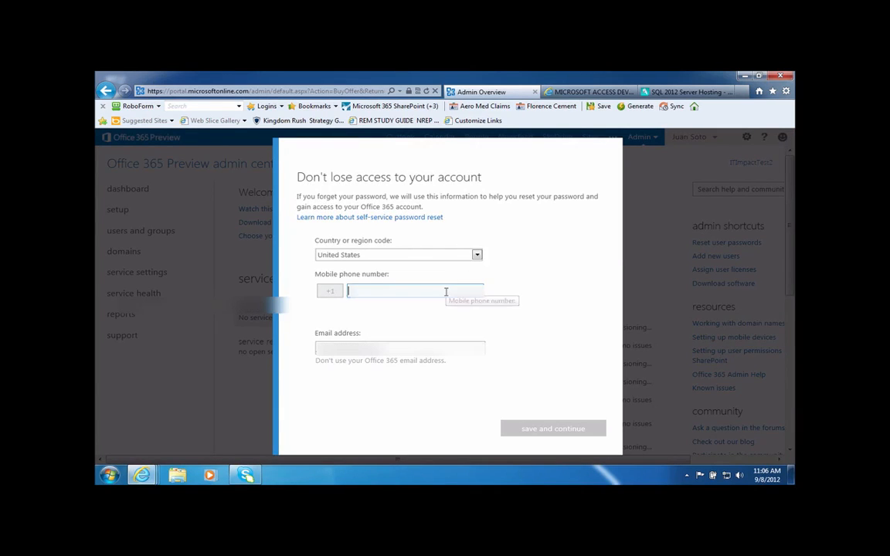
text(3)
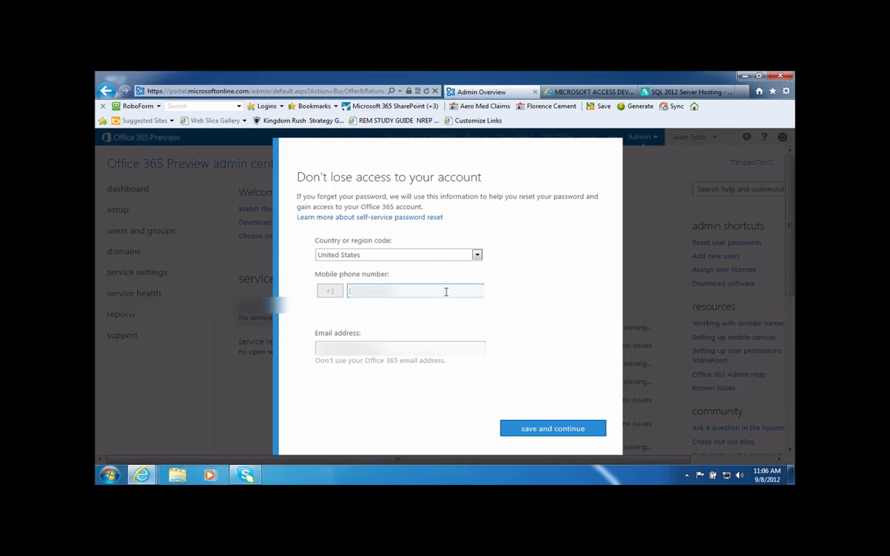
click(543, 428)
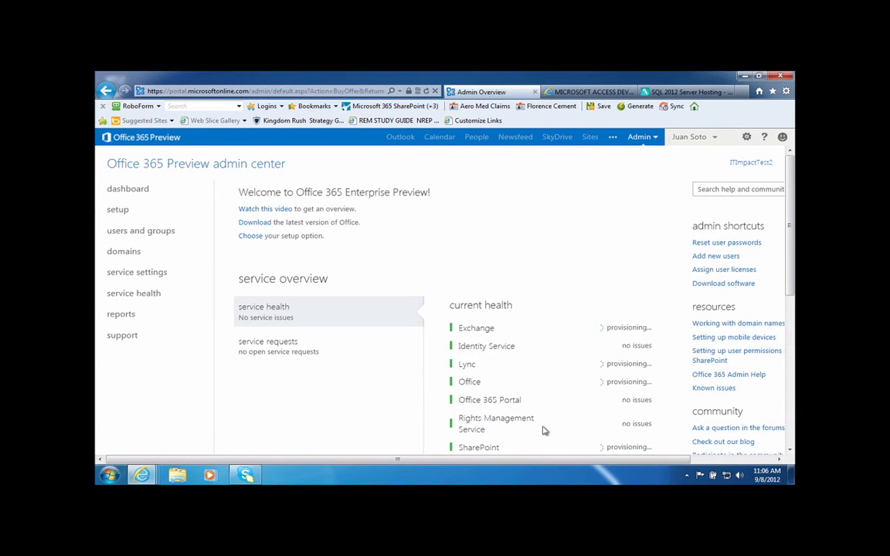
Follow the Welcome section's link to download the latest version of Office.
scroll(543, 430, down, 3)
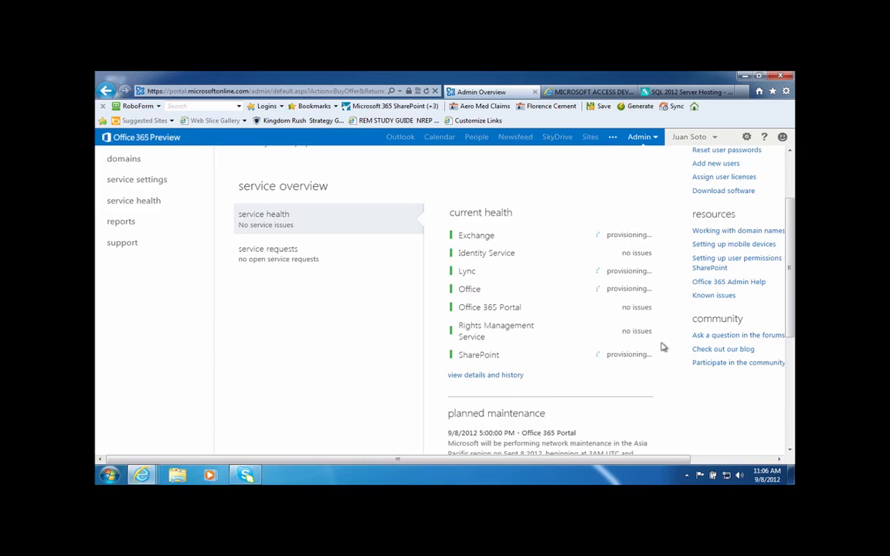
scroll(662, 347, up, 3)
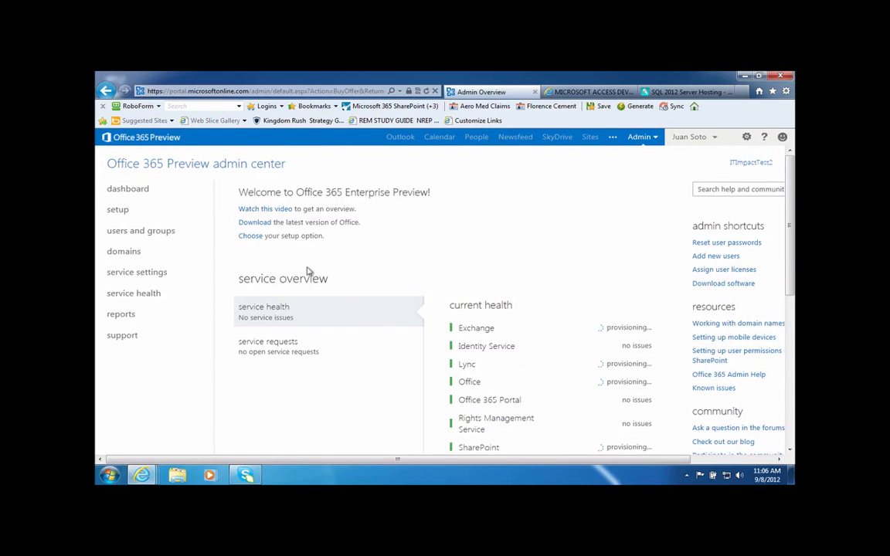
click(256, 225)
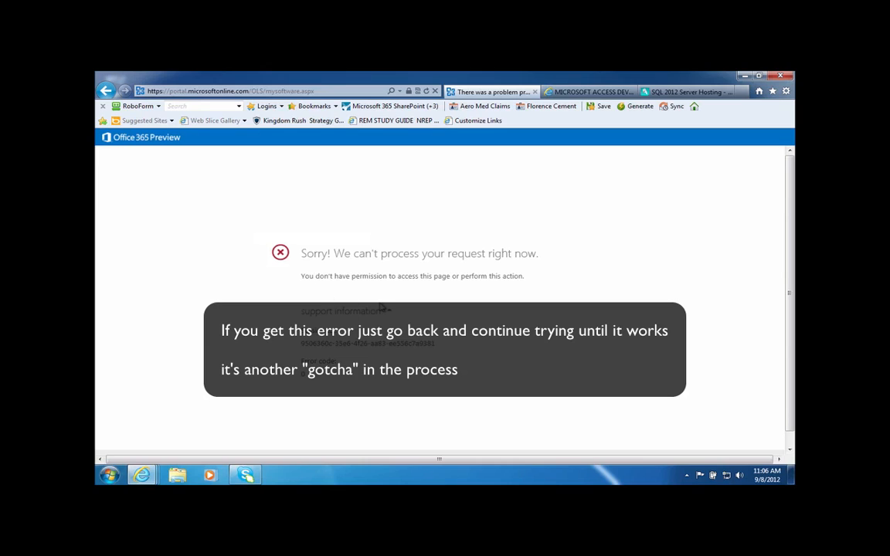
Return from the error page and run the Office desktop apps setup application.
click(107, 91)
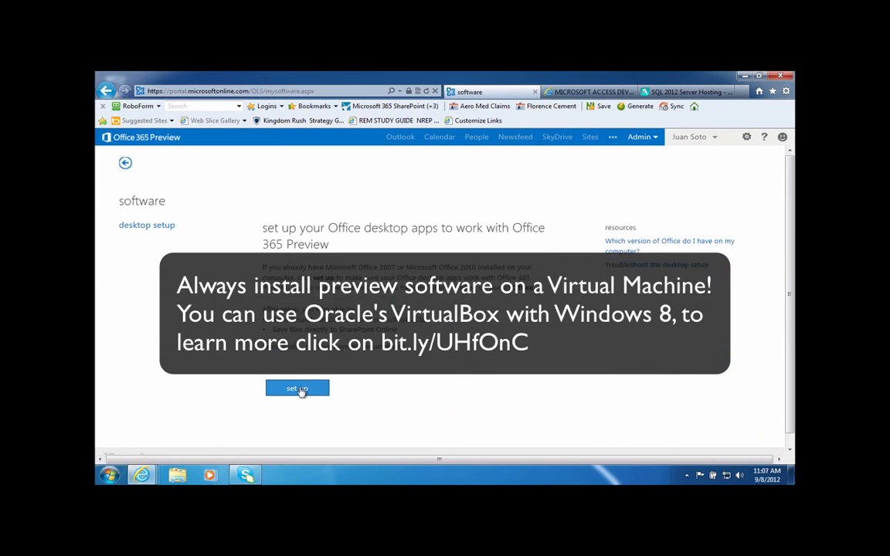
click(300, 389)
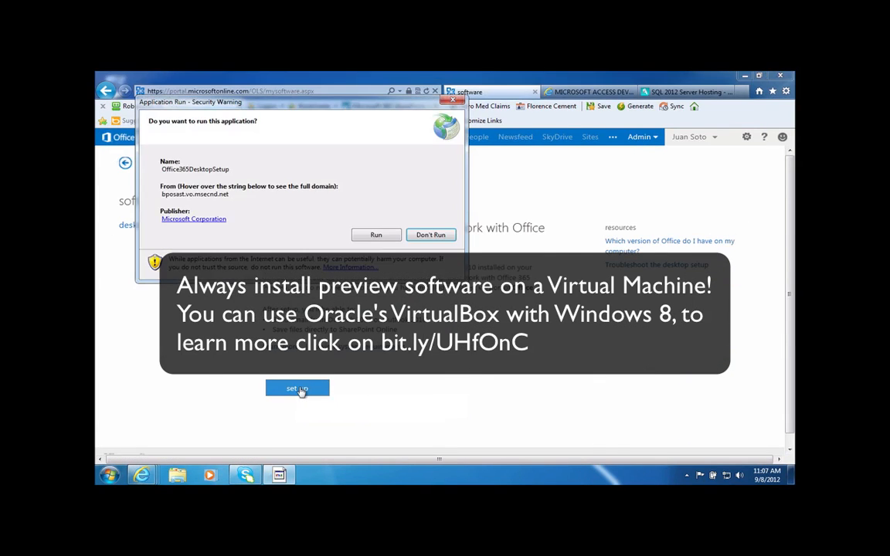
click(372, 238)
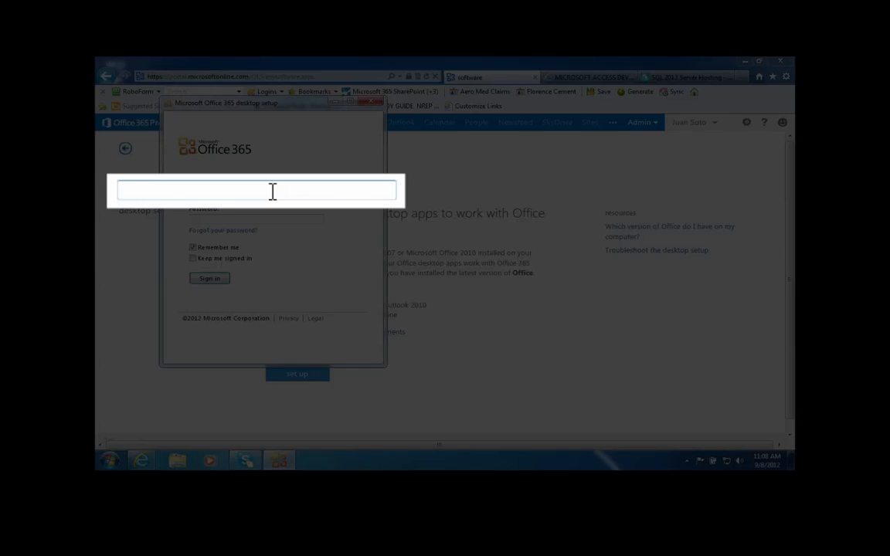
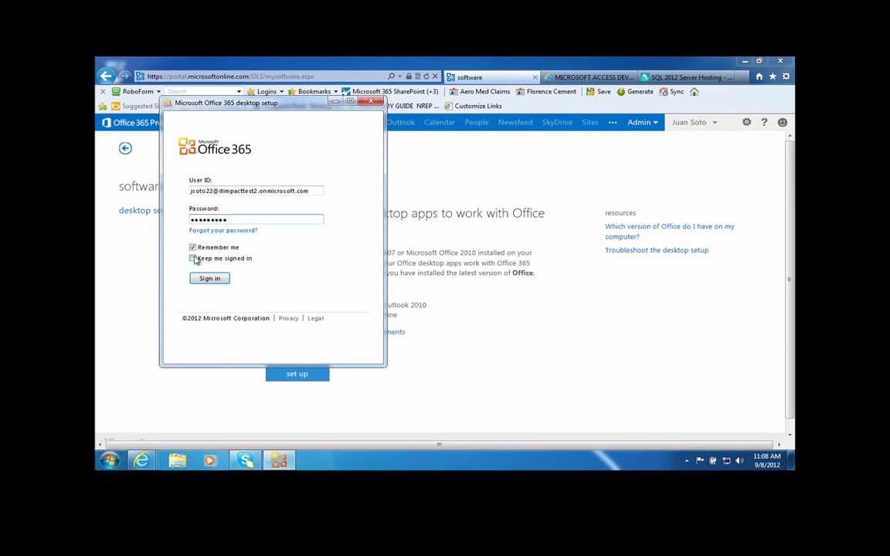
Sign in to desktop setup with the account's onmicrosoft.com user ID, keeping me signed in.
click(193, 259)
click(209, 279)
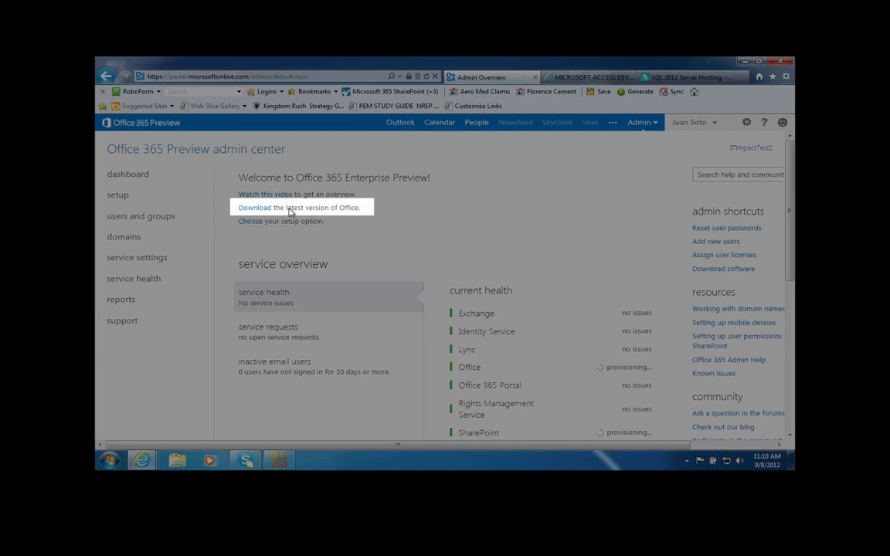
Download and run the English 32-bit Office desktop apps installer, allowing it to make changes.
click(252, 209)
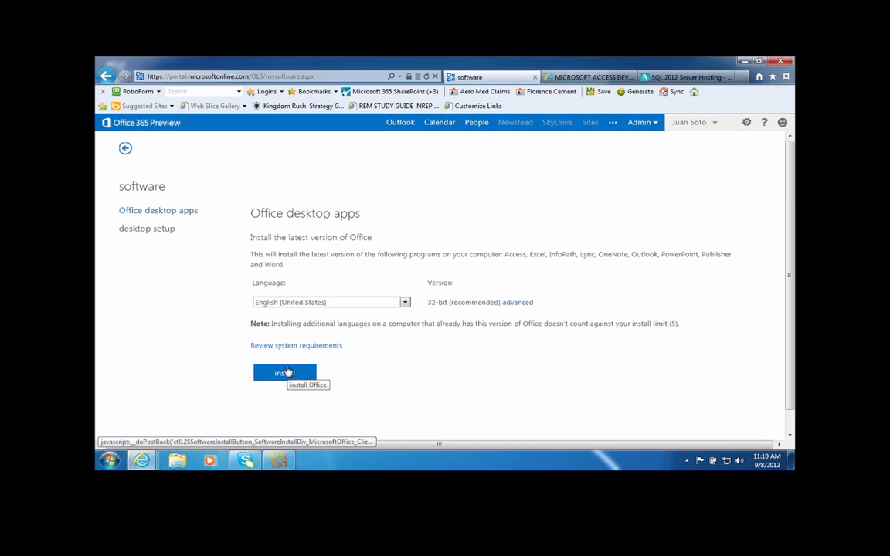
click(286, 373)
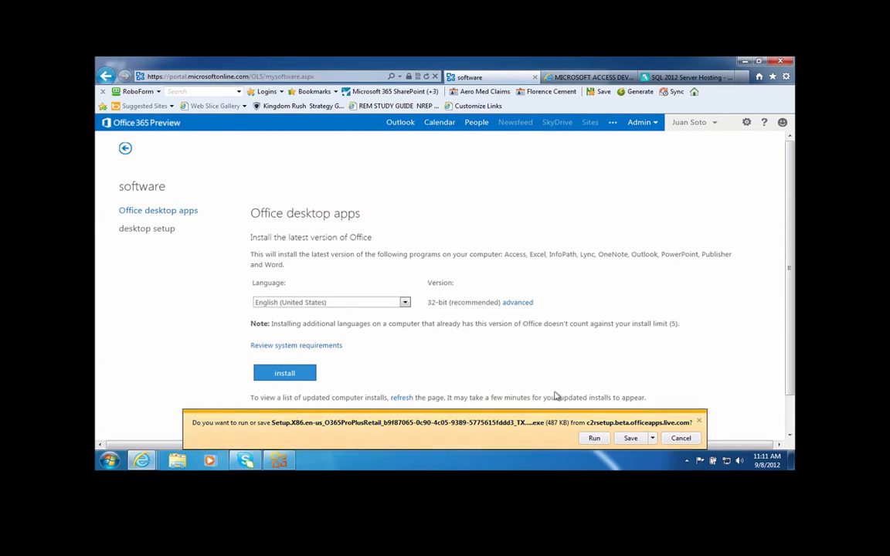
click(594, 438)
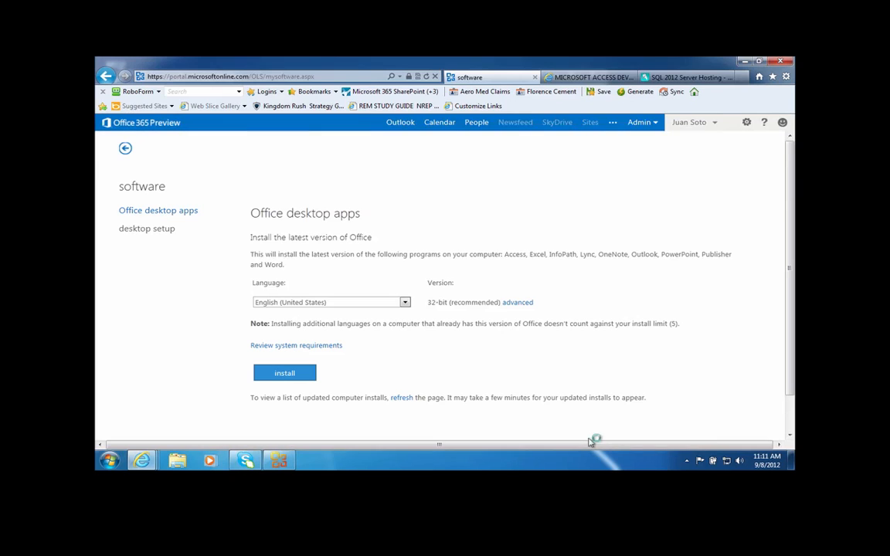
click(499, 269)
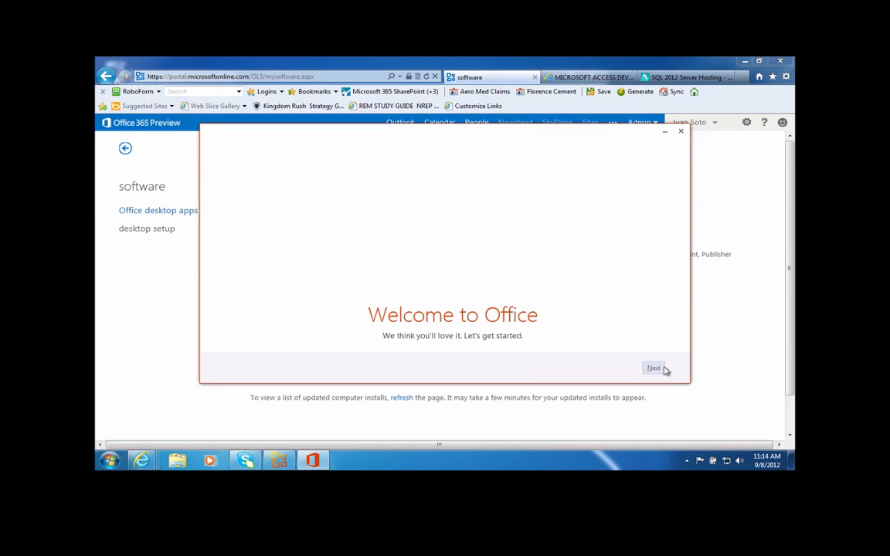
Get past the Office 2013 welcome screen, accept the license agreement and start signing in.
click(655, 368)
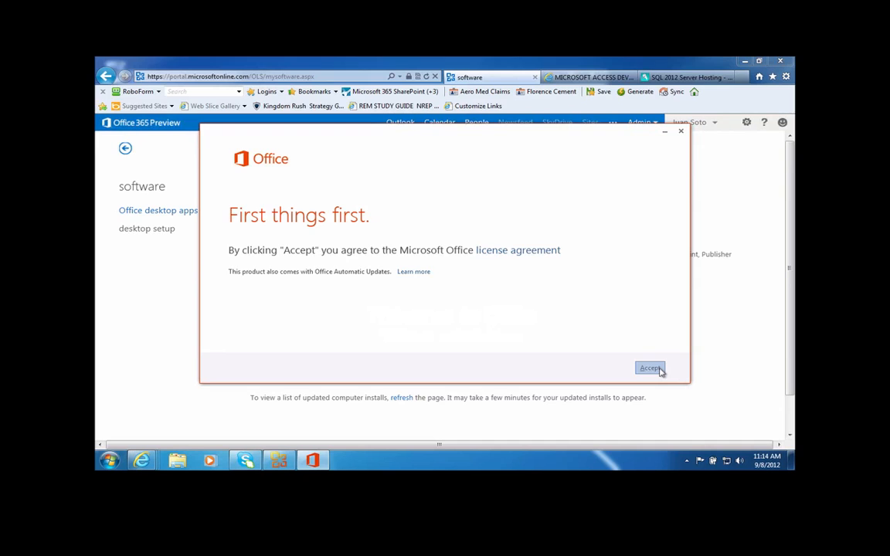
click(659, 368)
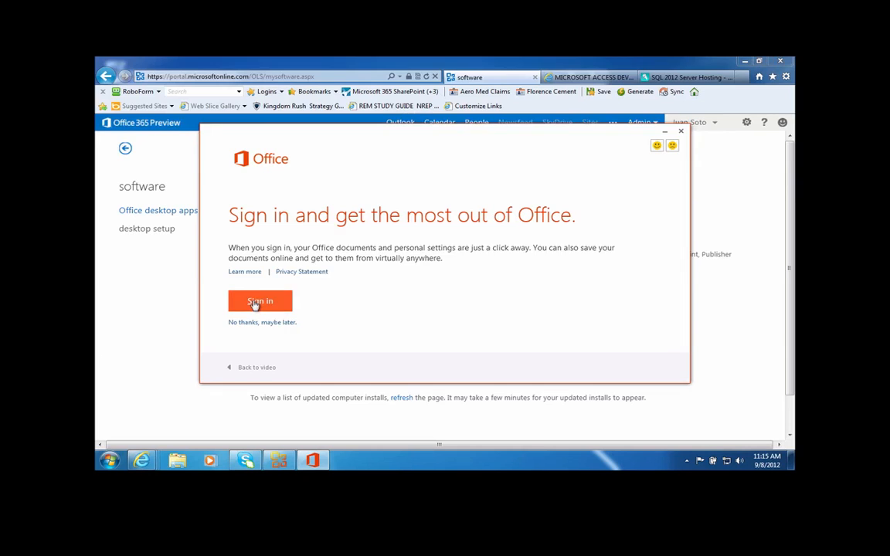
click(254, 304)
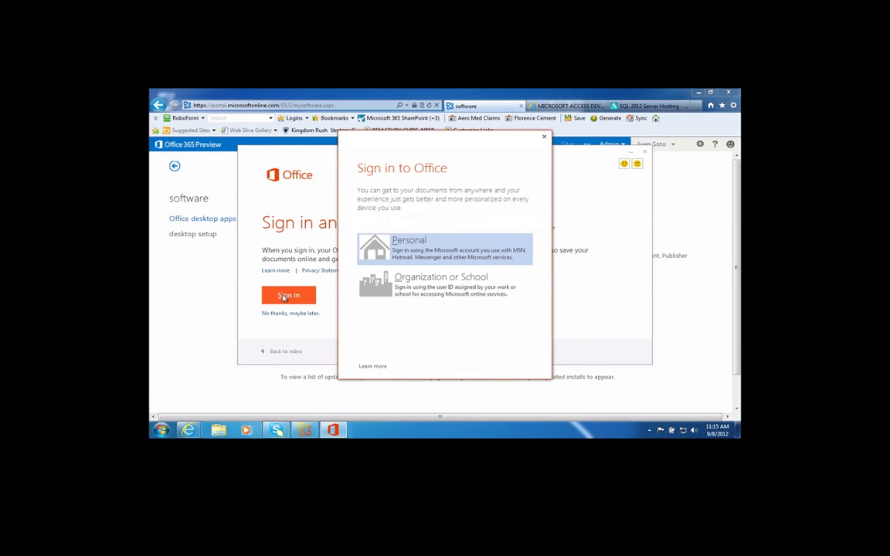
Sign in to Office with the organization account's user ID and password.
click(422, 289)
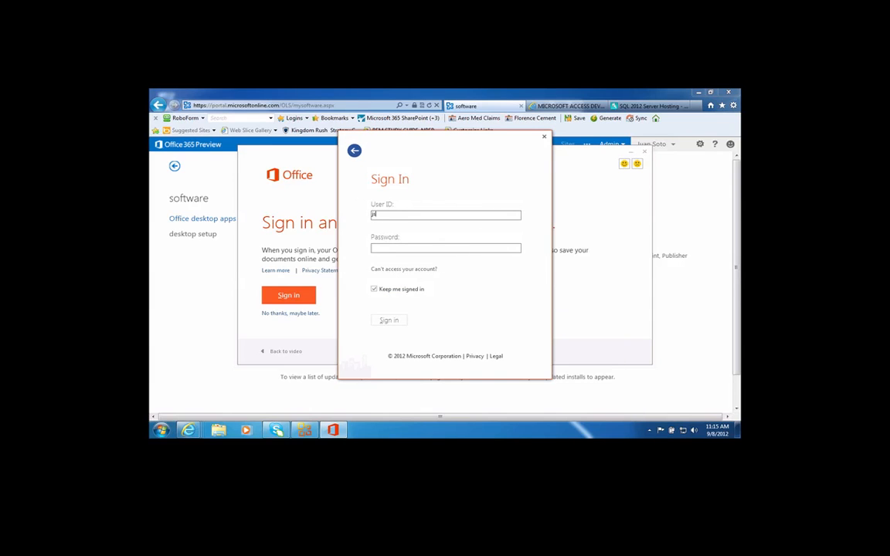
key(Tab)
text(********)
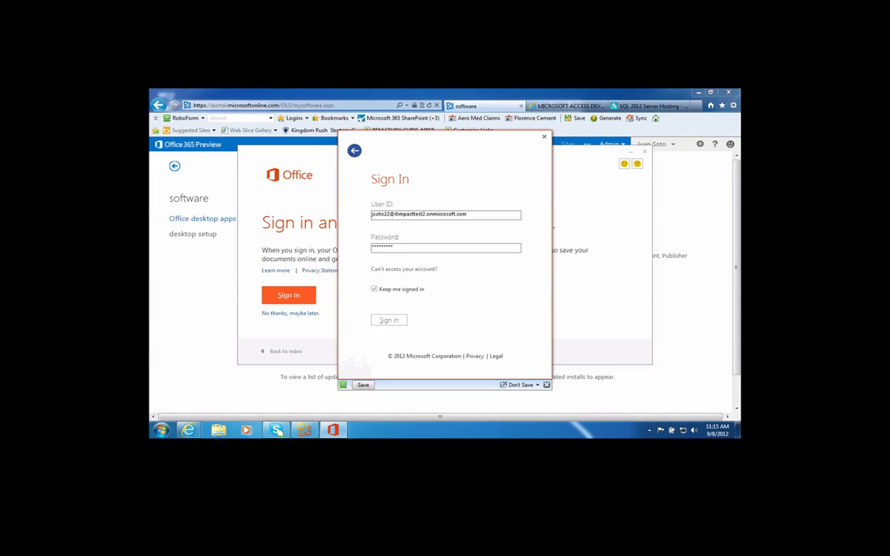
click(391, 321)
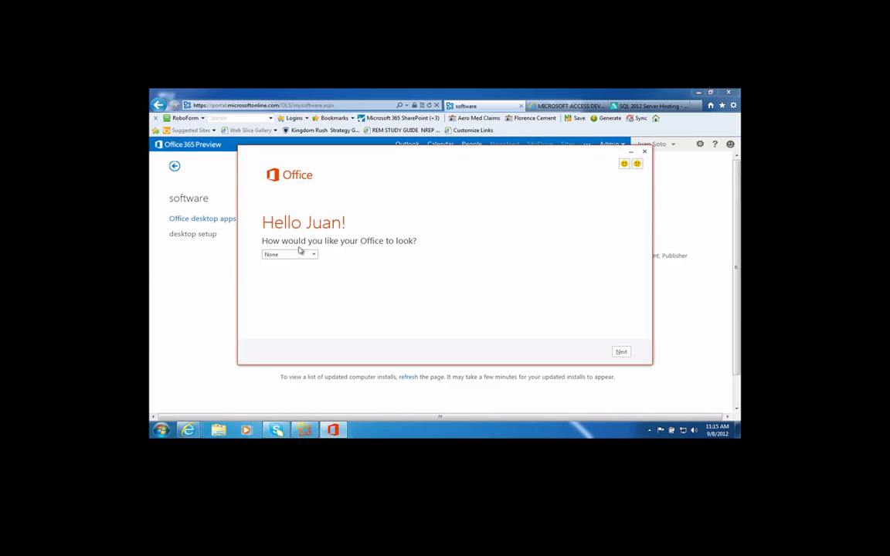
Choose the Circuit look, skip the SkyDrive intro and extras, and close the finished setup.
click(306, 254)
click(282, 291)
click(621, 353)
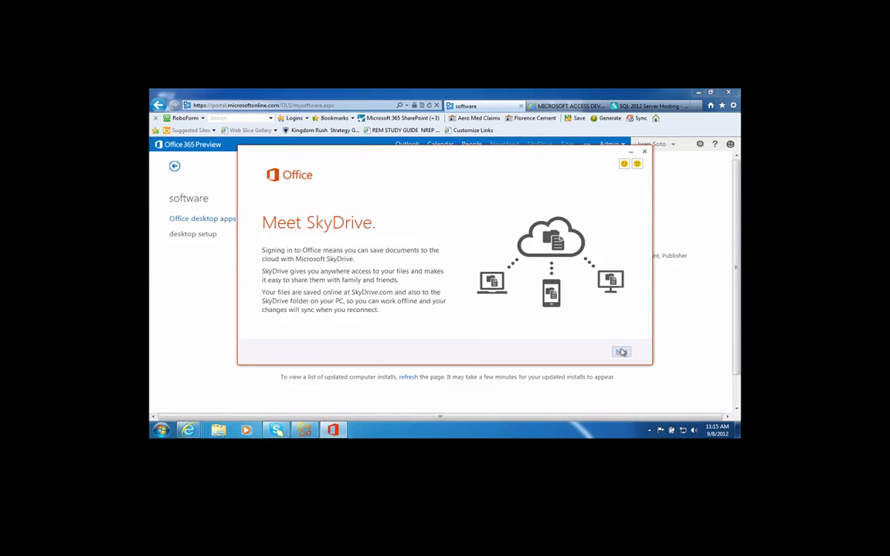
click(621, 353)
click(275, 307)
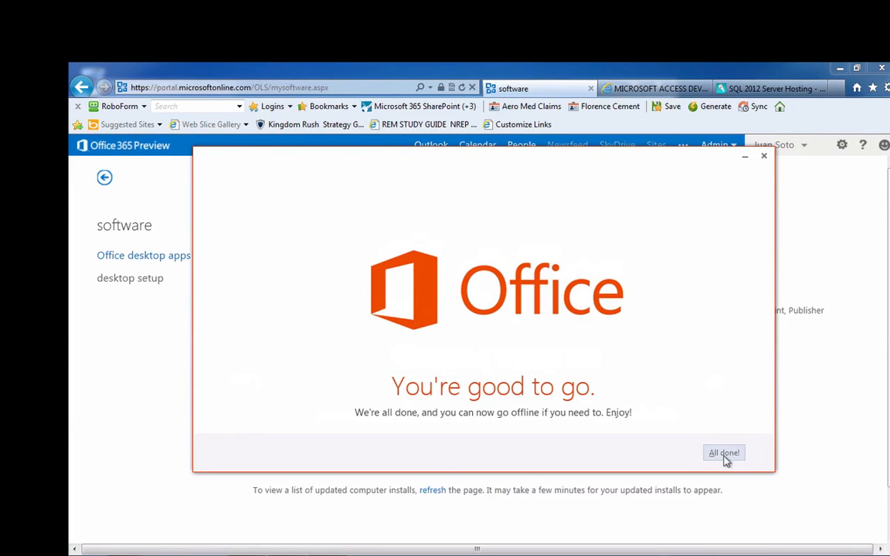
click(725, 455)
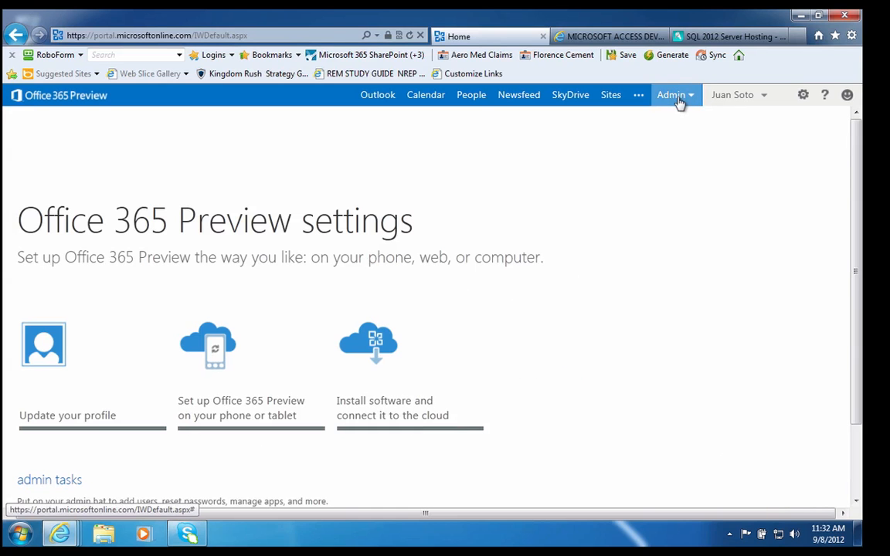
Open the Office 365 Preview admin center from the Admin menu and view the service health overview.
click(678, 100)
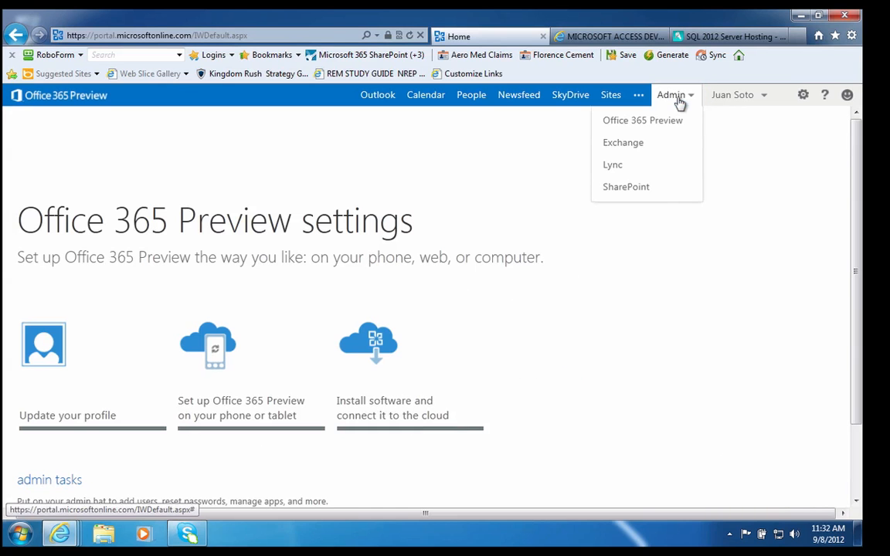
click(643, 121)
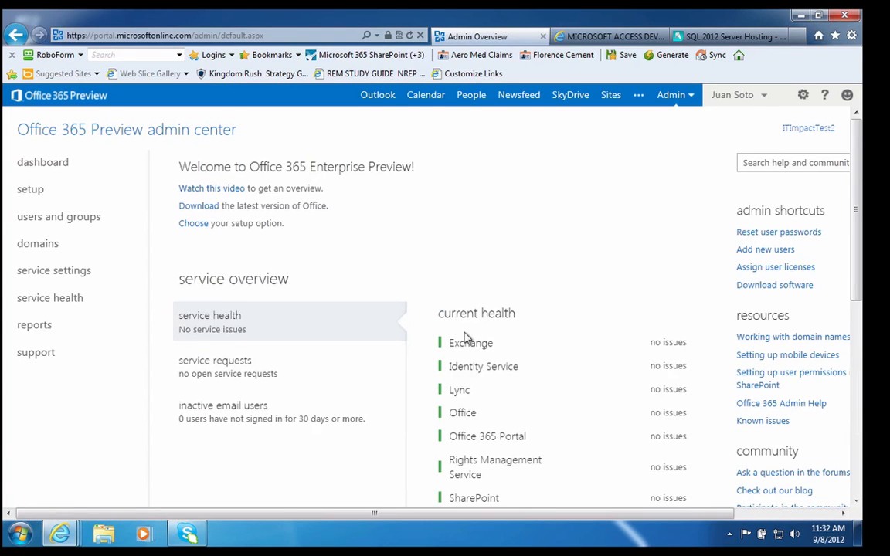
scroll(464, 336, down, 3)
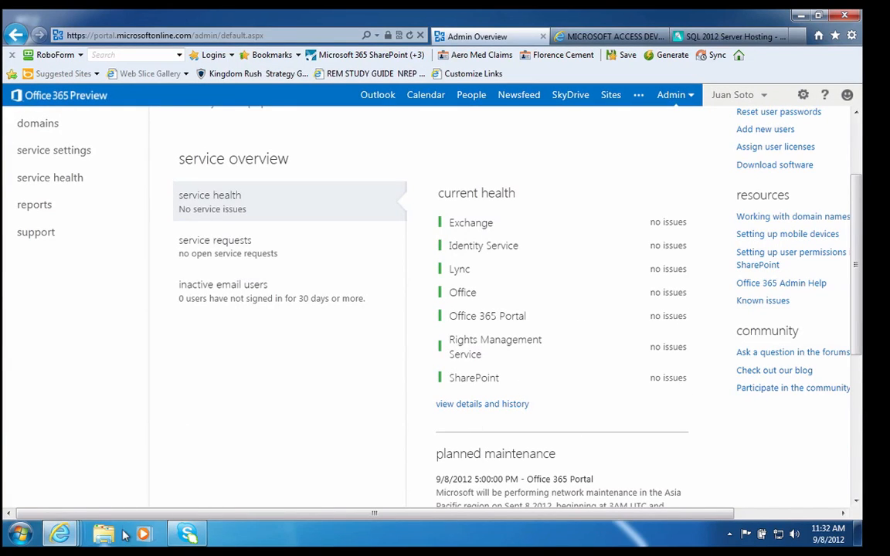
Launch Access 2013 from the Microsoft Office 2013 group under All Programs.
click(20, 534)
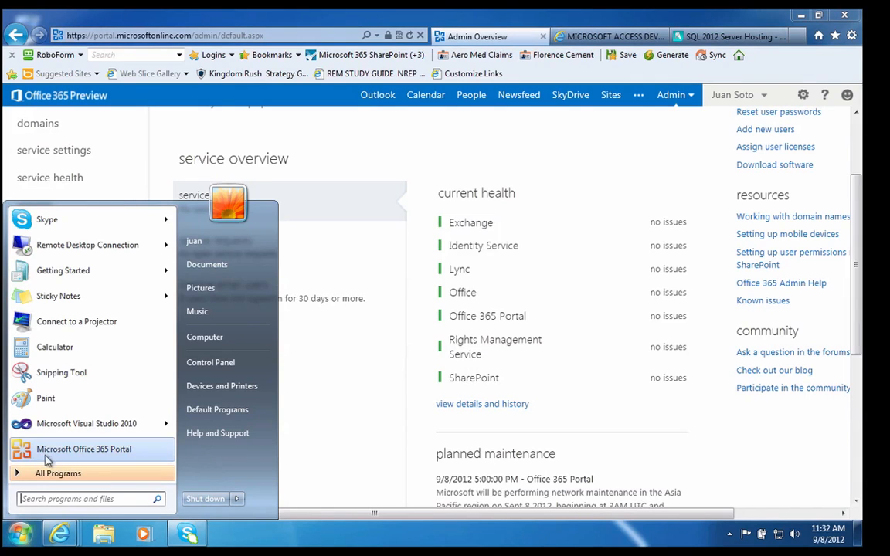
click(46, 475)
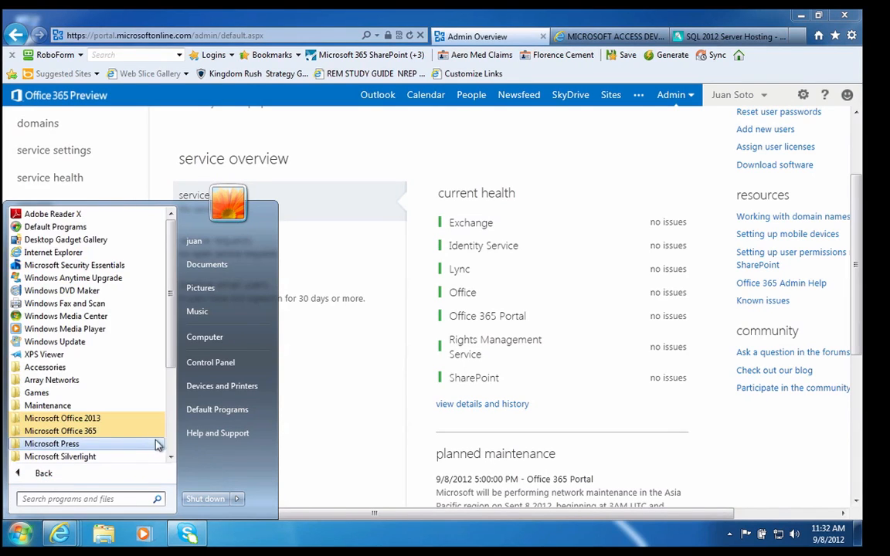
click(83, 431)
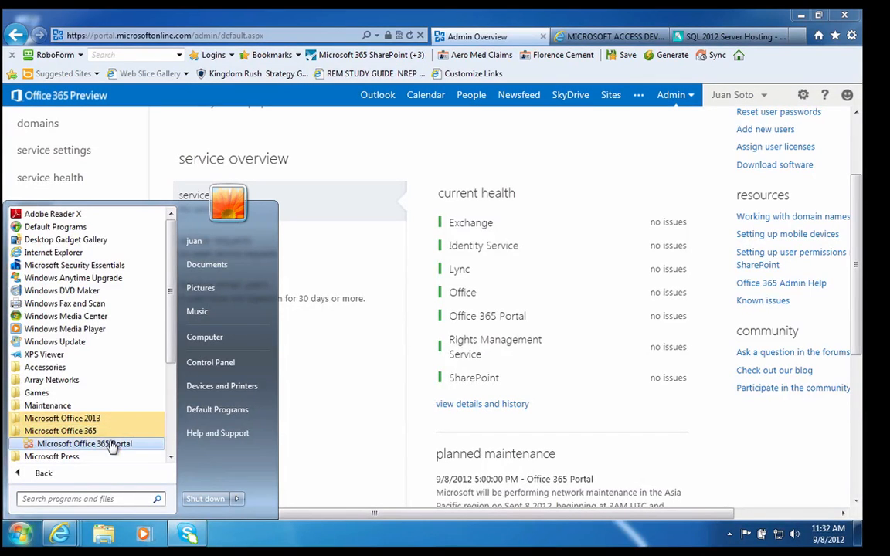
click(87, 419)
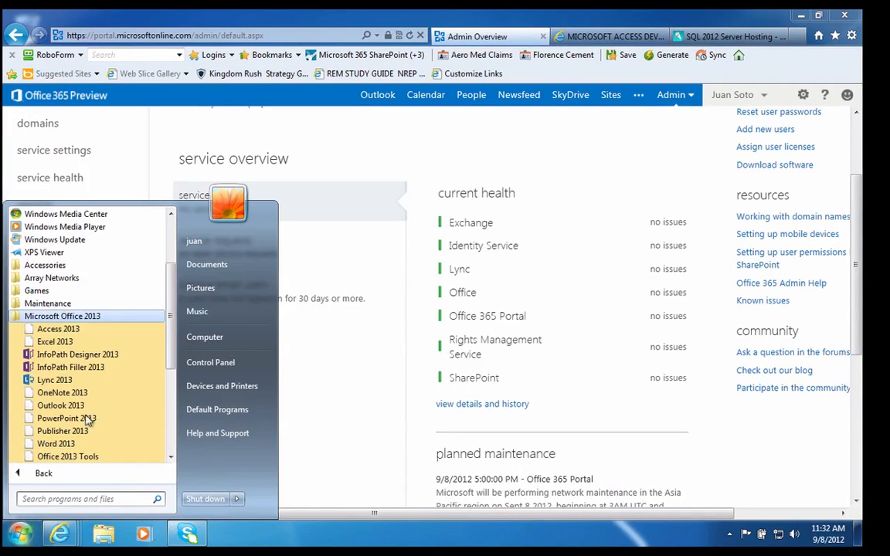
click(59, 331)
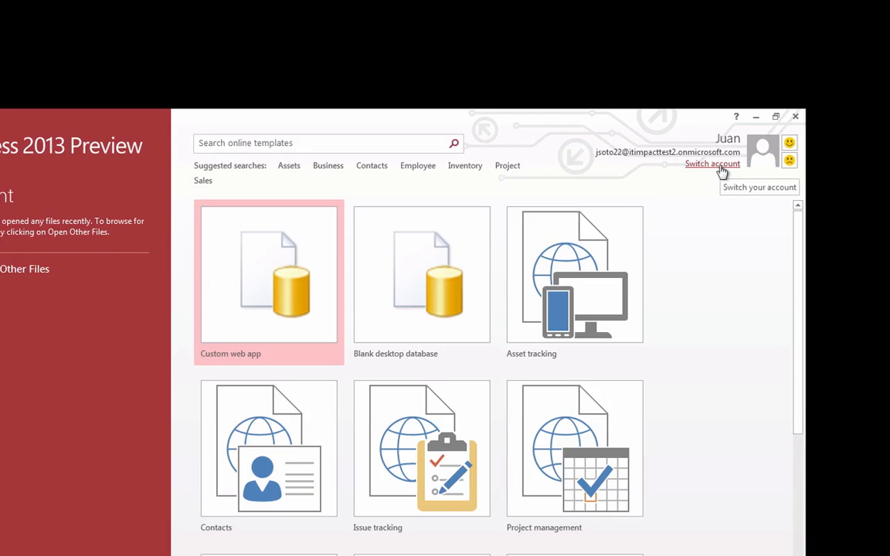
click(719, 168)
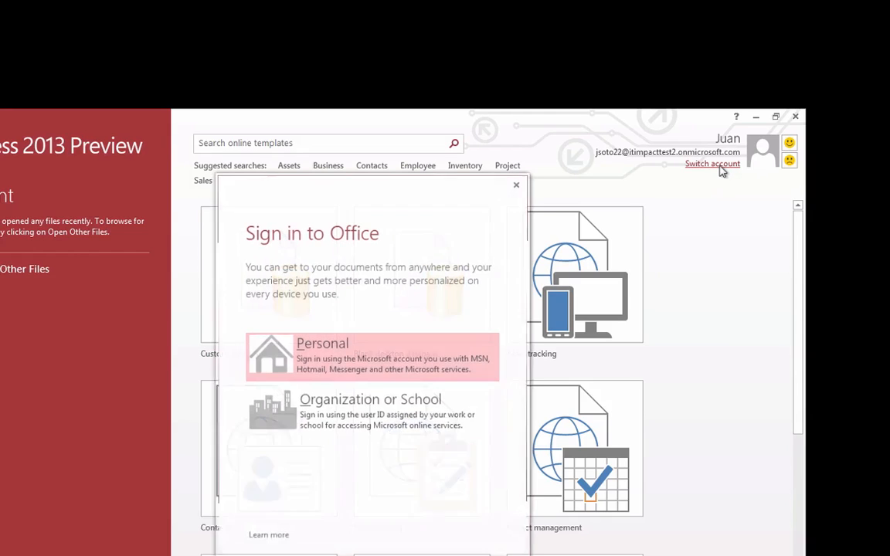
click(356, 405)
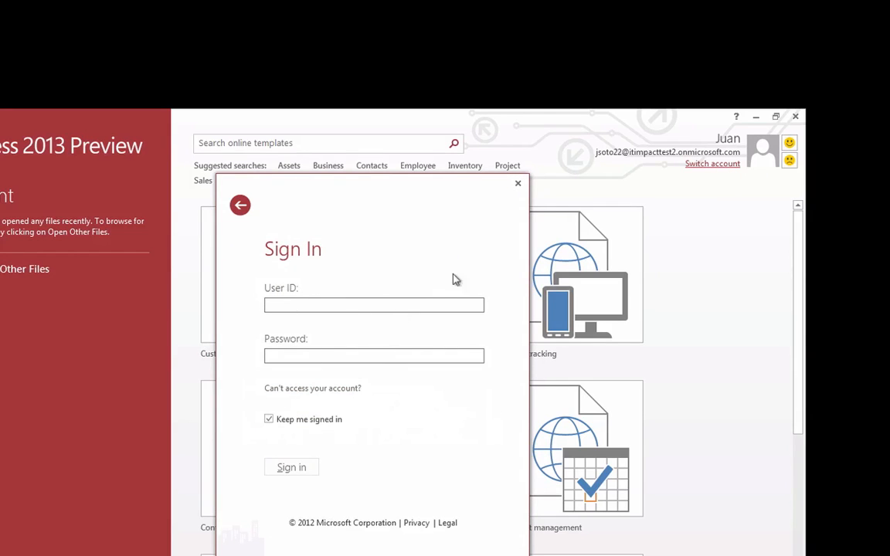
click(518, 184)
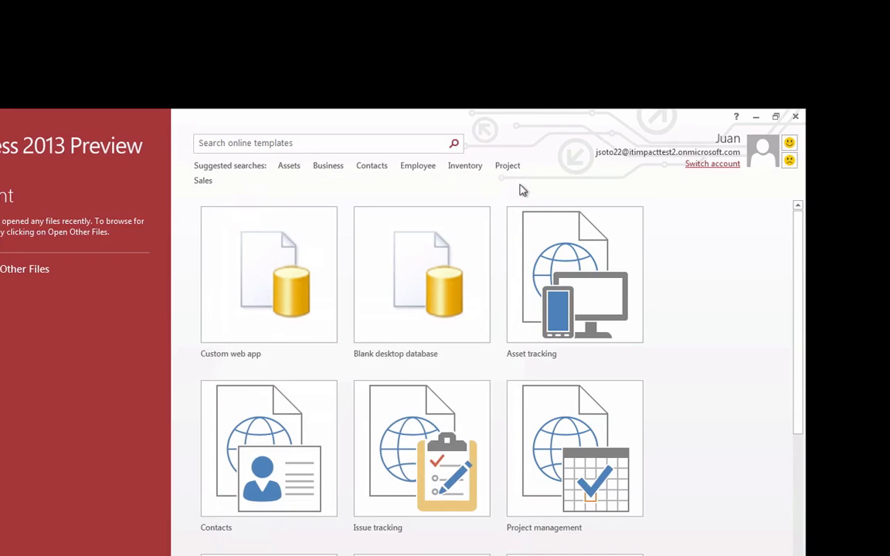
Create the custom web app 'My New App' on the ITImpactTest2 Team Site.
click(271, 284)
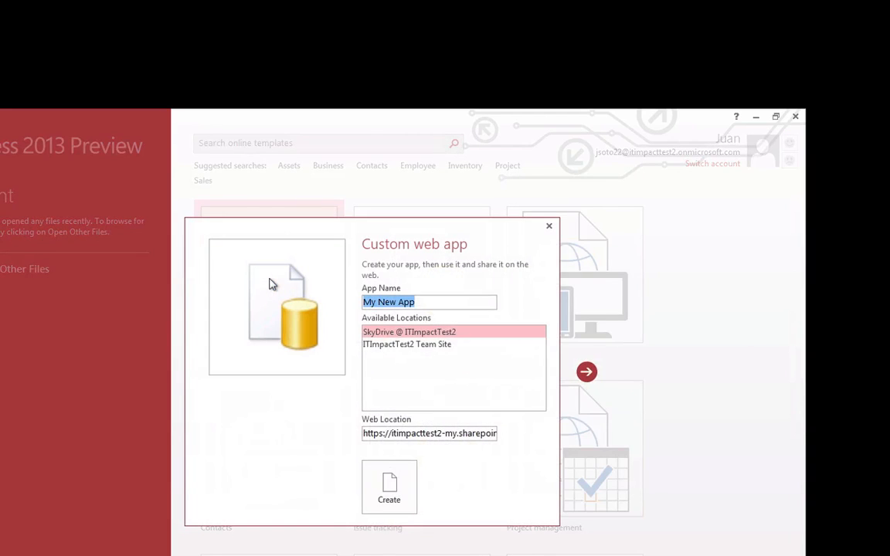
click(407, 345)
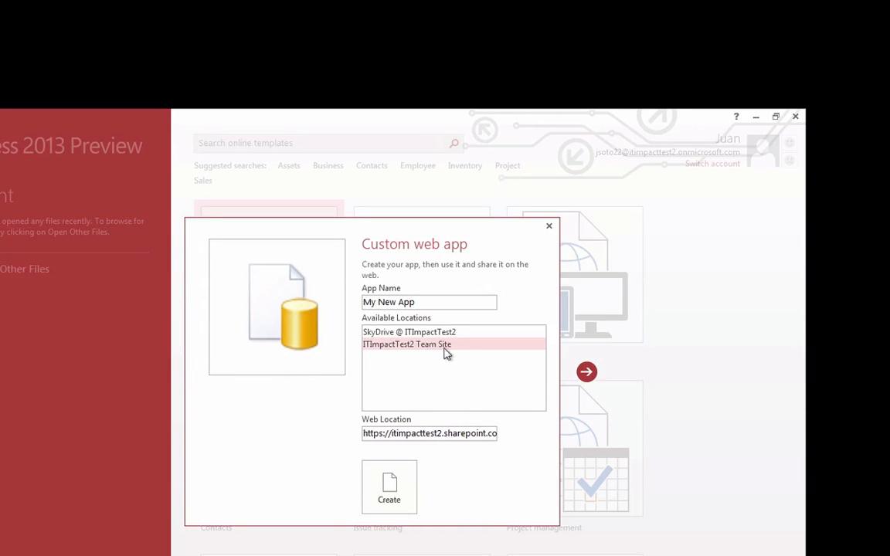
click(484, 435)
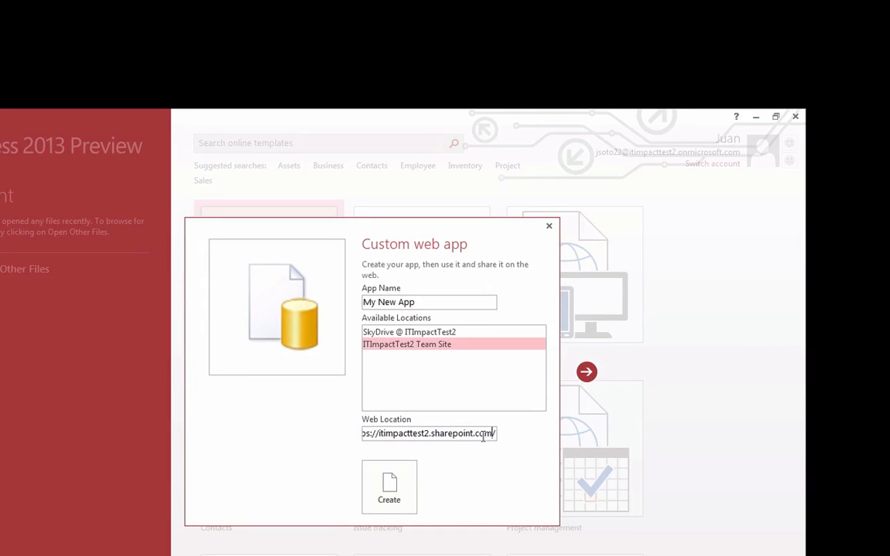
key(Left)
key(Left)
key(Left)
key(Left)
key(Left)
key(Left)
key(Left)
key(Left)
key(Left)
key(Left)
key(Left)
key(Left)
key(Left)
key(Left)
key(Left)
key(Left)
key(Left)
key(Left)
key(Left)
key(Left)
key(Left)
key(Left)
key(Left)
key(Left)
key(Left)
key(Left)
key(Left)
key(Left)
key(Left)
key(Left)
key(Left)
key(Left)
key(Left)
key(Left)
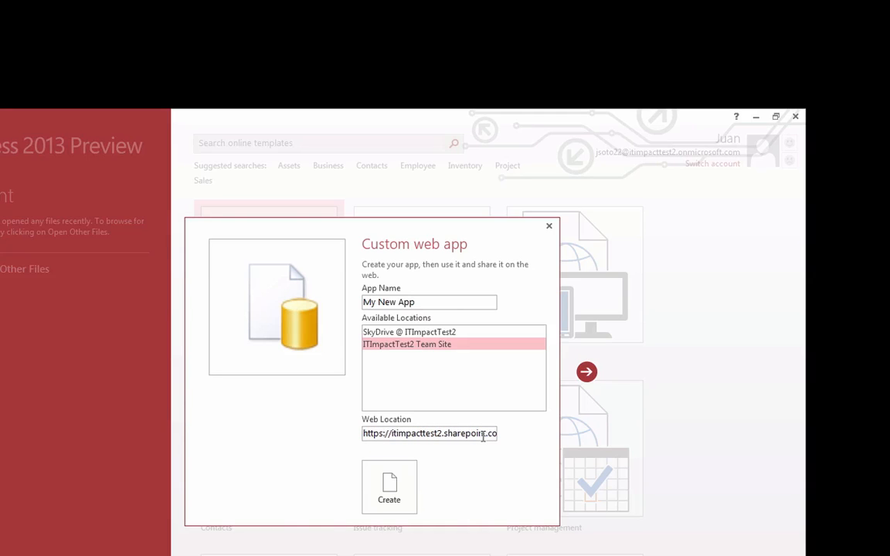
key(Right)
key(Right)
key(Right)
key(Right)
key(Right)
key(Right)
key(Right)
key(Right)
key(Right)
key(Right)
key(Right)
key(Right)
key(Right)
key(Right)
key(Right)
key(Right)
key(Right)
key(Right)
key(Right)
key(Right)
key(Right)
key(Right)
key(Right)
key(Right)
key(Right)
key(Right)
key(Right)
key(Right)
key(Right)
key(Right)
key(Right)
key(Right)
key(Right)
key(Right)
key(Right)
key(Right)
key(Right)
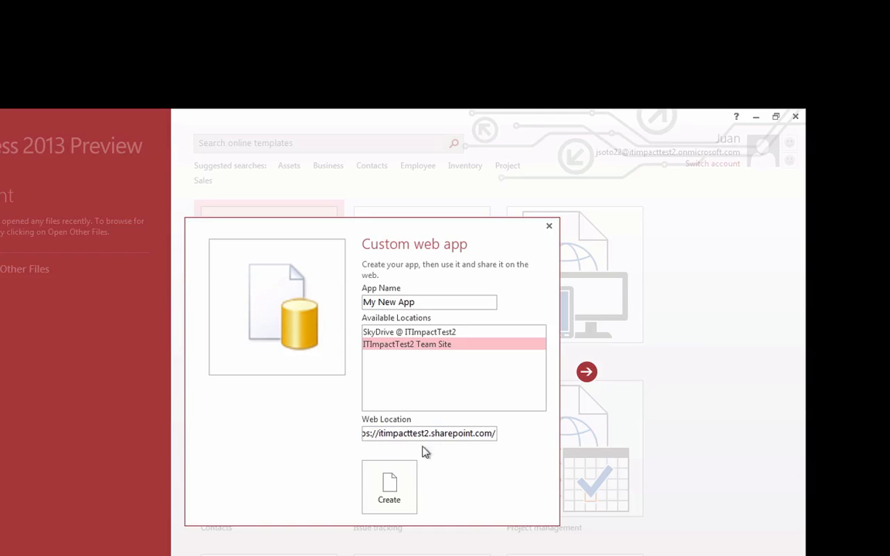
click(386, 484)
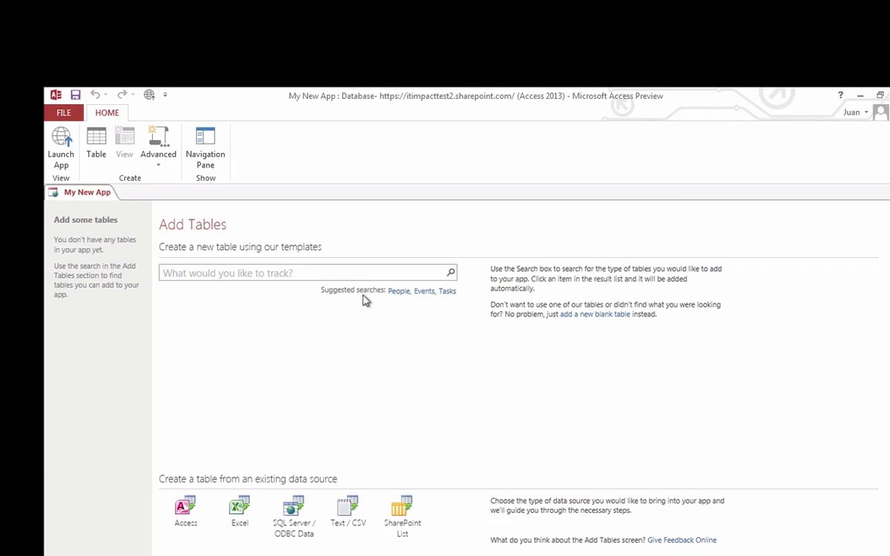
Search the table templates for 'customers' and add the Customers table.
click(316, 273)
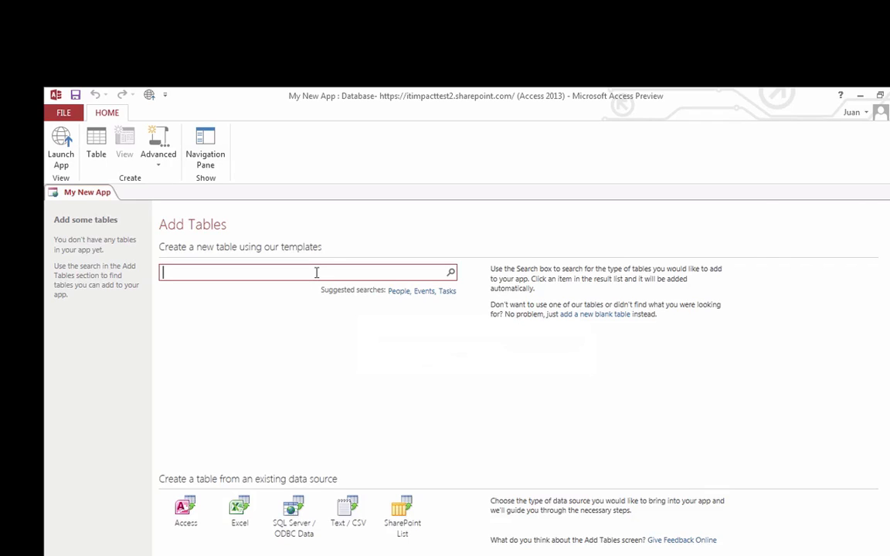
text(customers)
key(Return)
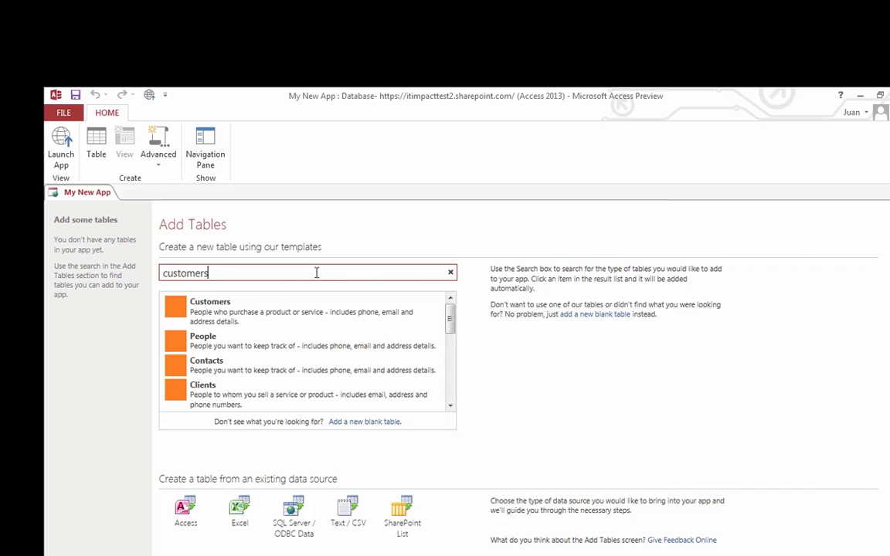
click(193, 306)
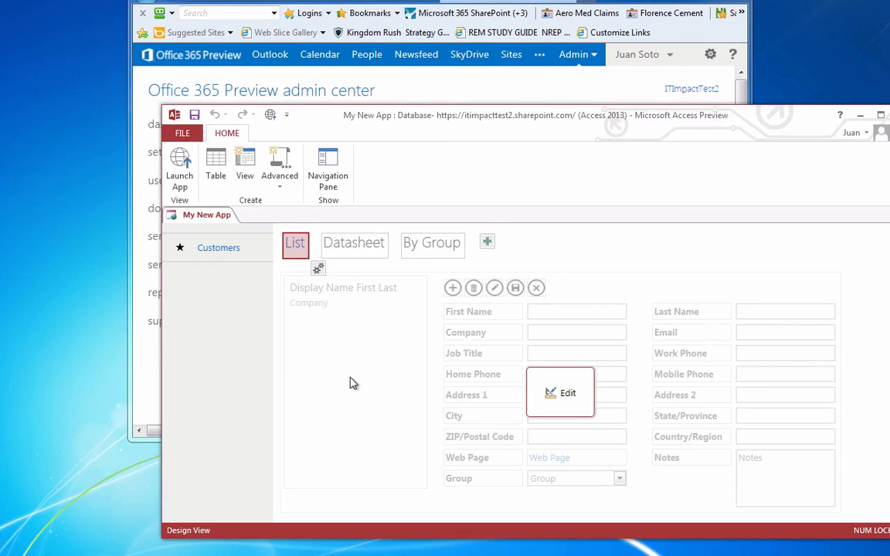
Launch My New App in Internet Explorer to show its Customers list.
click(178, 164)
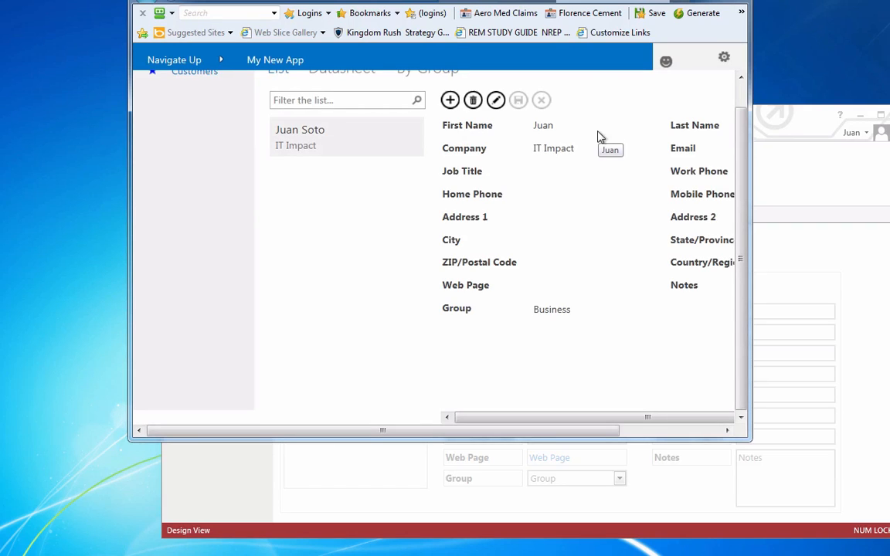
click(744, 94)
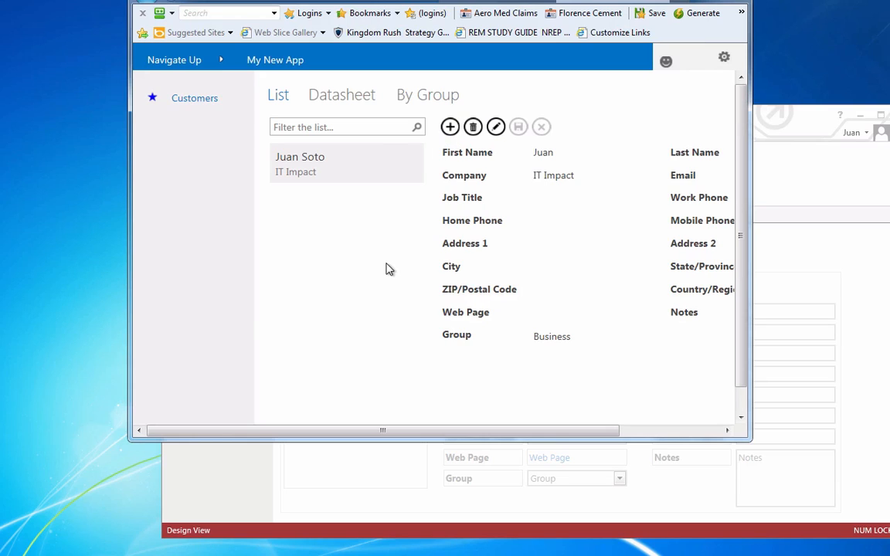
Add a new customer record with the customer's first and last name and save it.
click(450, 127)
click(548, 151)
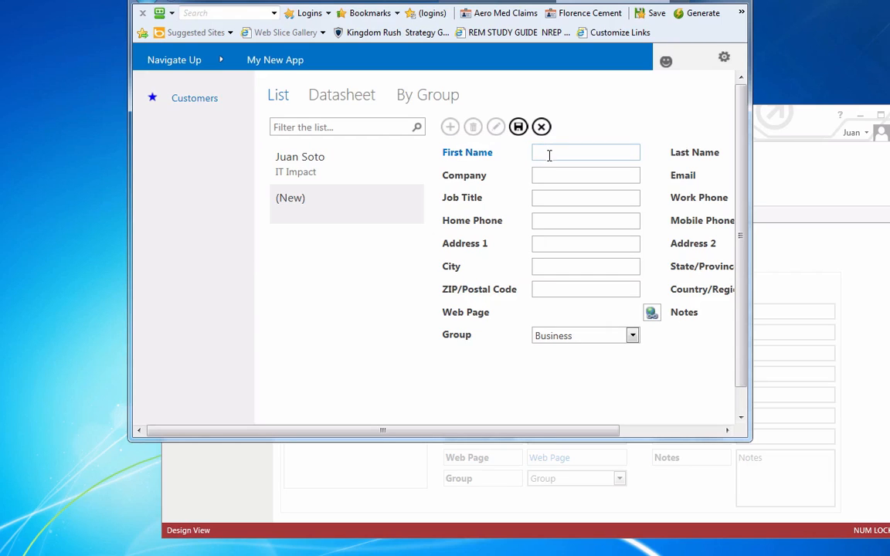
text(John)
key(Tab)
text(D)
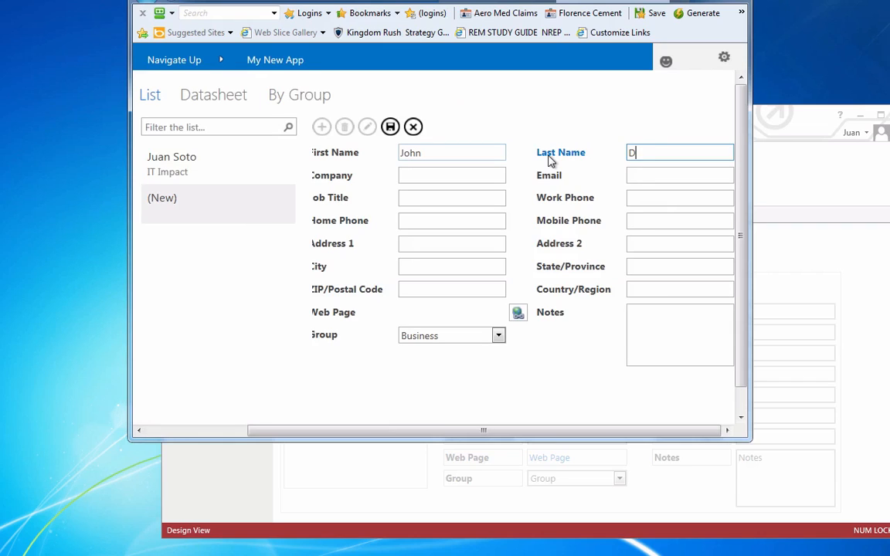
text(oe)
key(Tab)
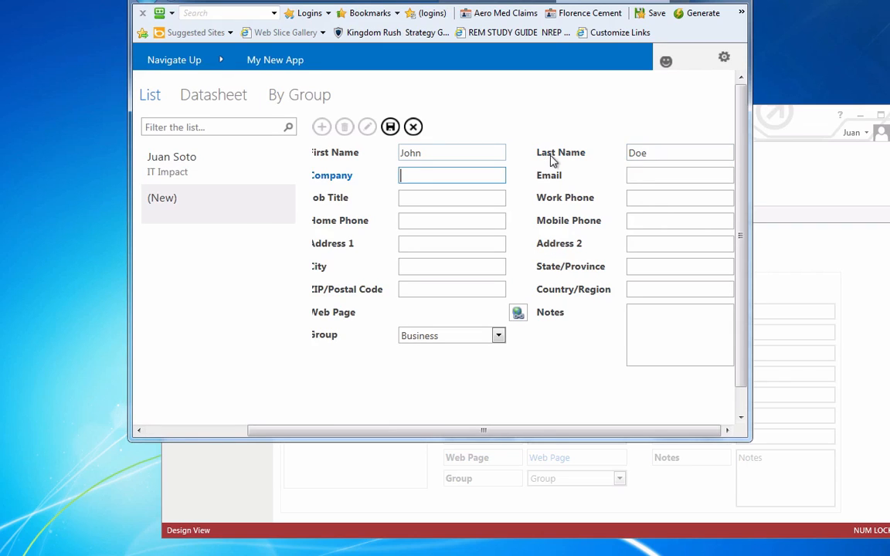
click(390, 126)
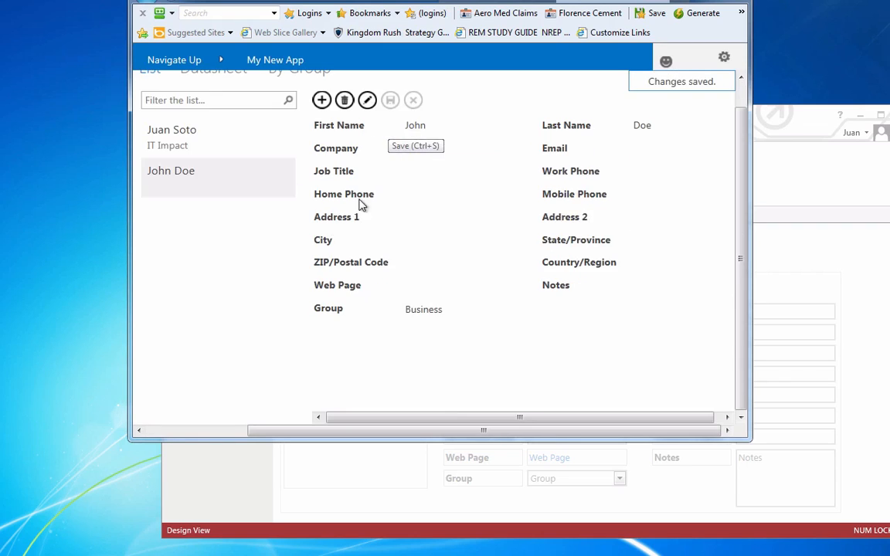
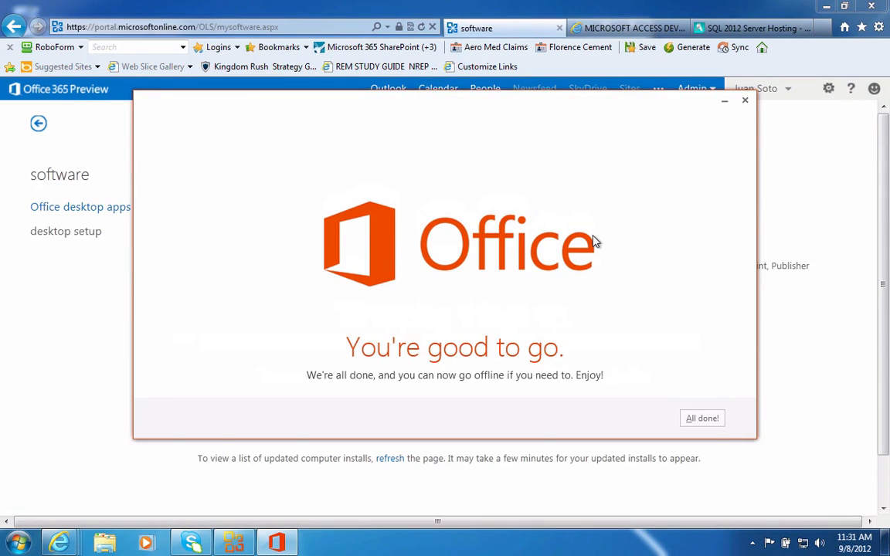
Dismiss the install-complete message, return to the portal home, and finish the Office 365 desktop setup.
click(702, 419)
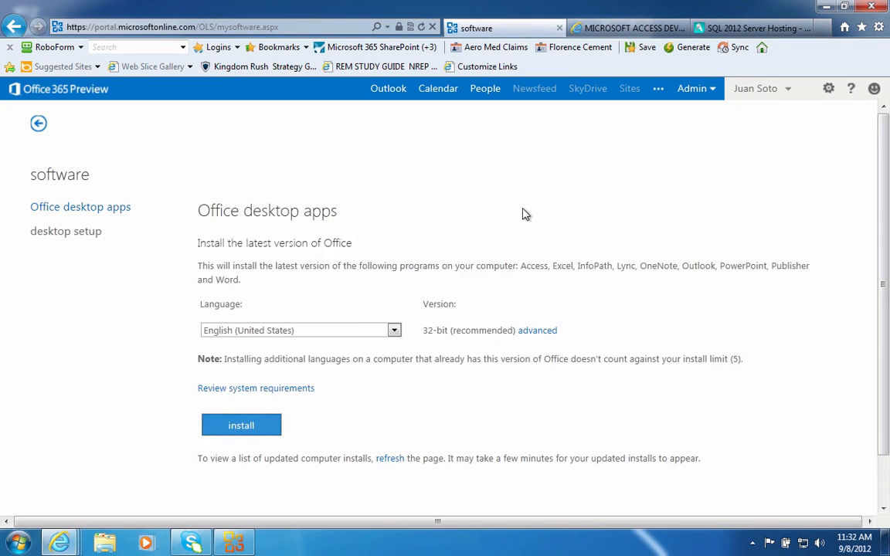
click(41, 130)
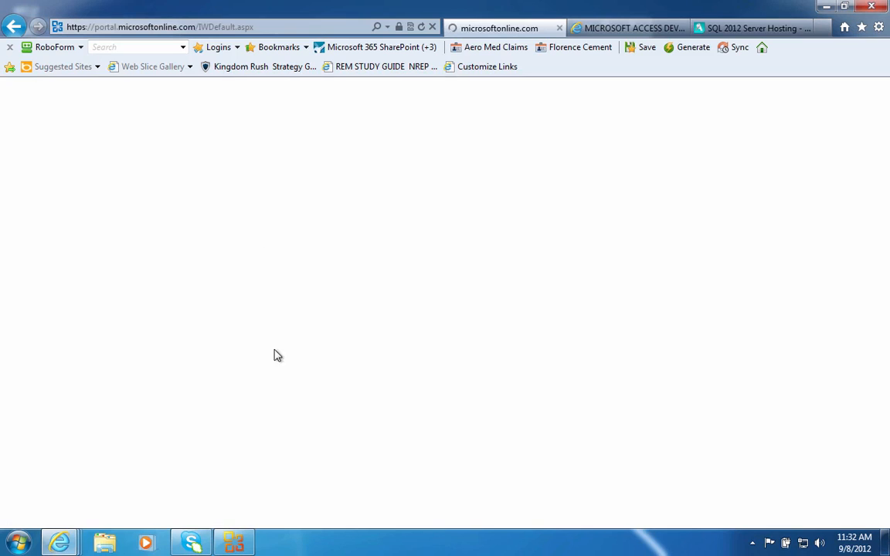
click(230, 545)
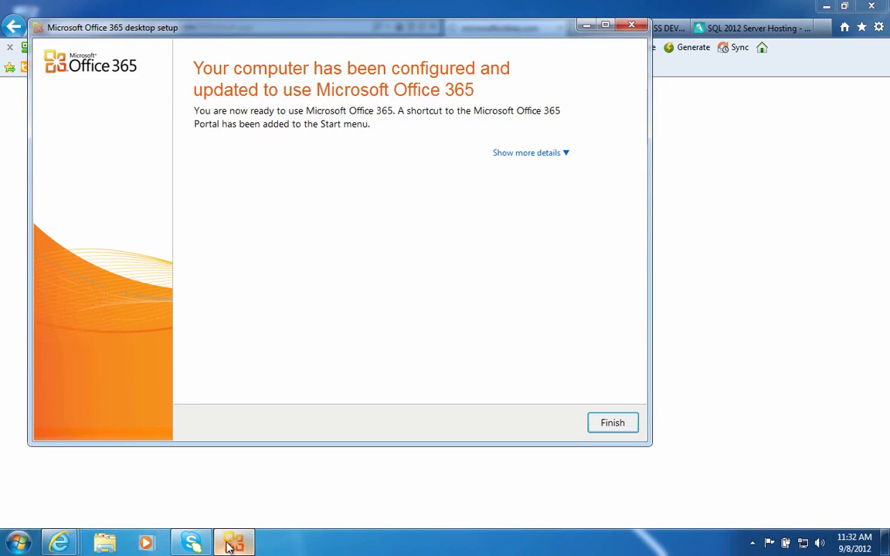
click(613, 423)
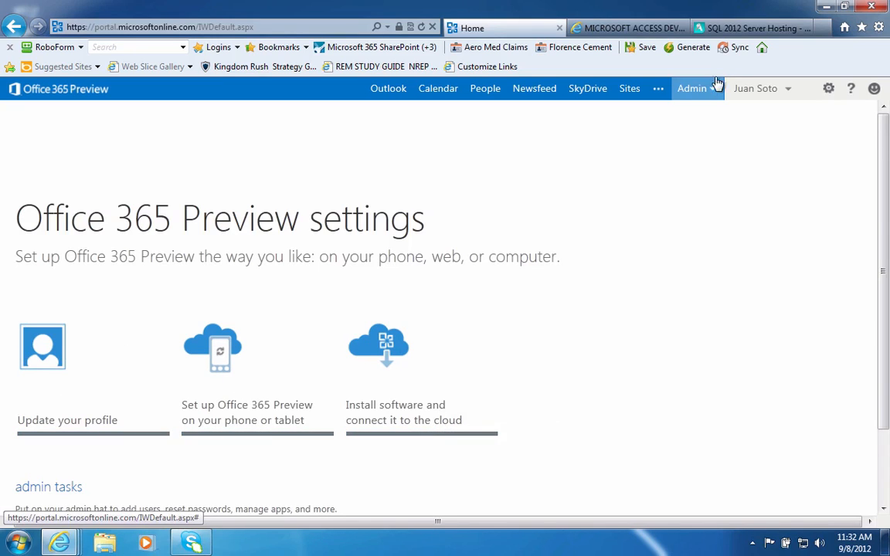
Open the Office 365 Preview admin center from the Admin menu and view service health.
click(698, 92)
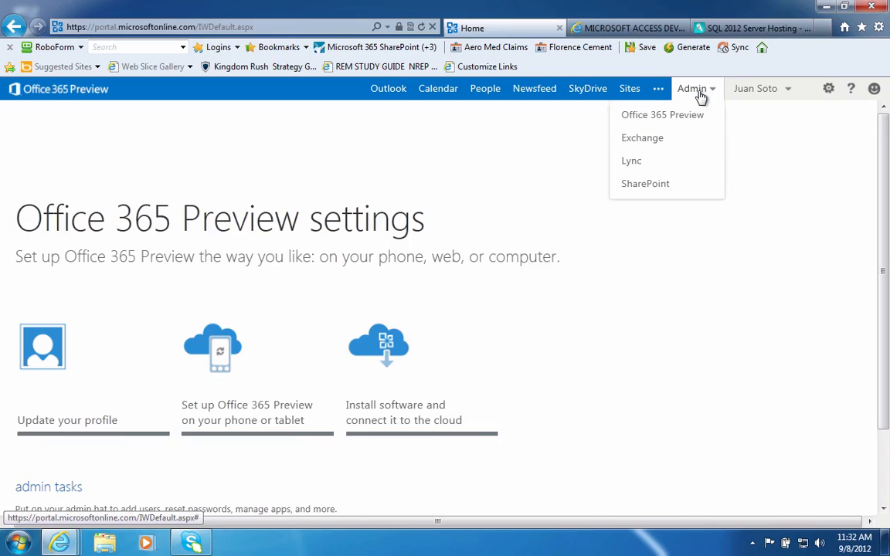
click(668, 118)
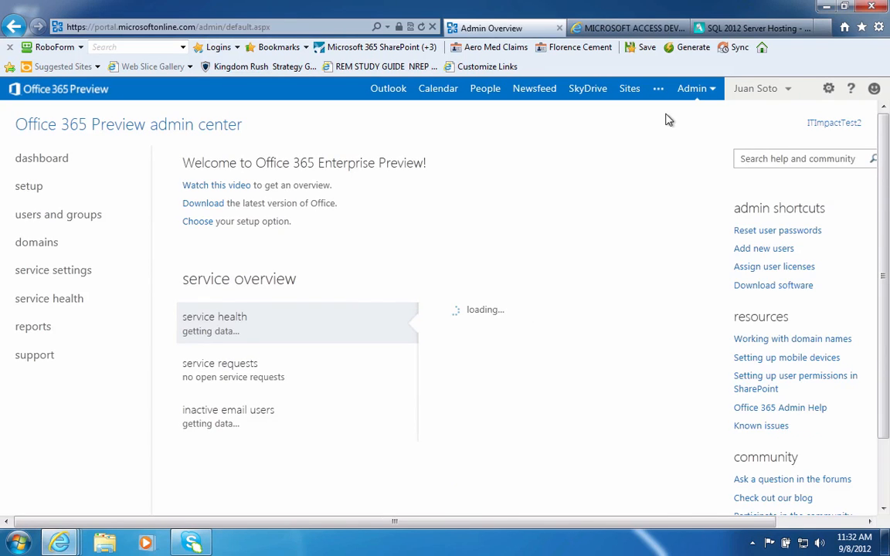
scroll(479, 340, down, 3)
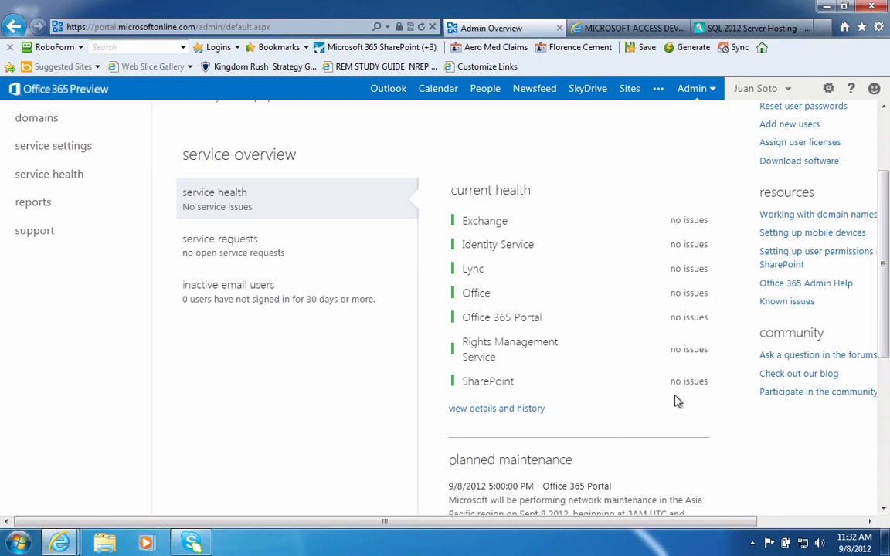
Launch Access 2013 from the Microsoft Office 2013 folder under All Programs.
click(17, 546)
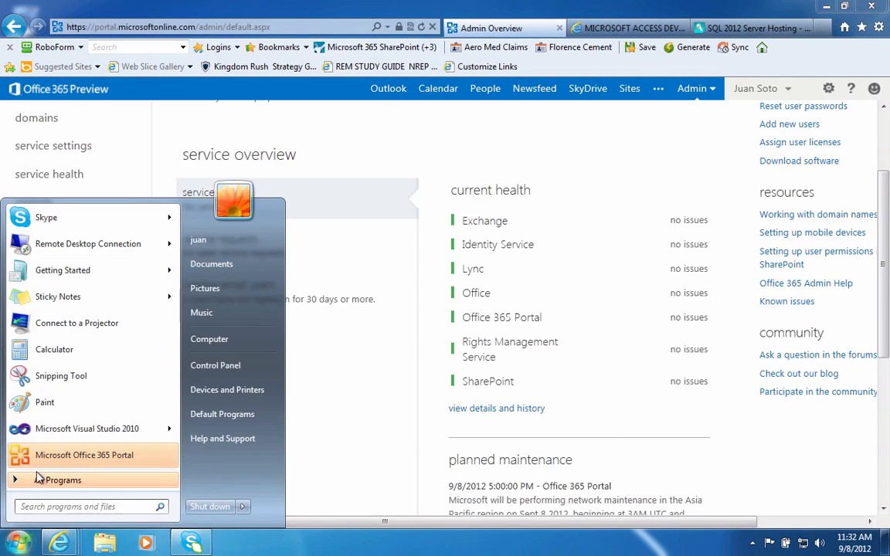
click(43, 482)
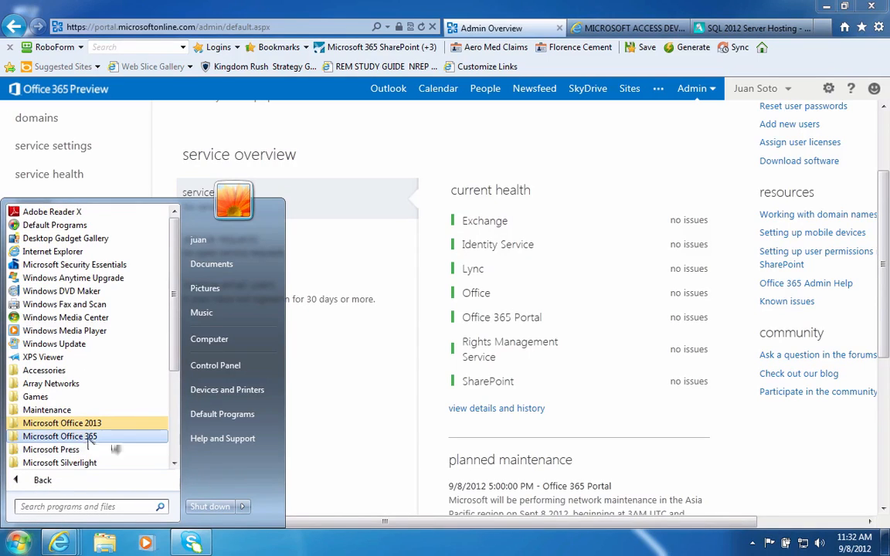
click(80, 437)
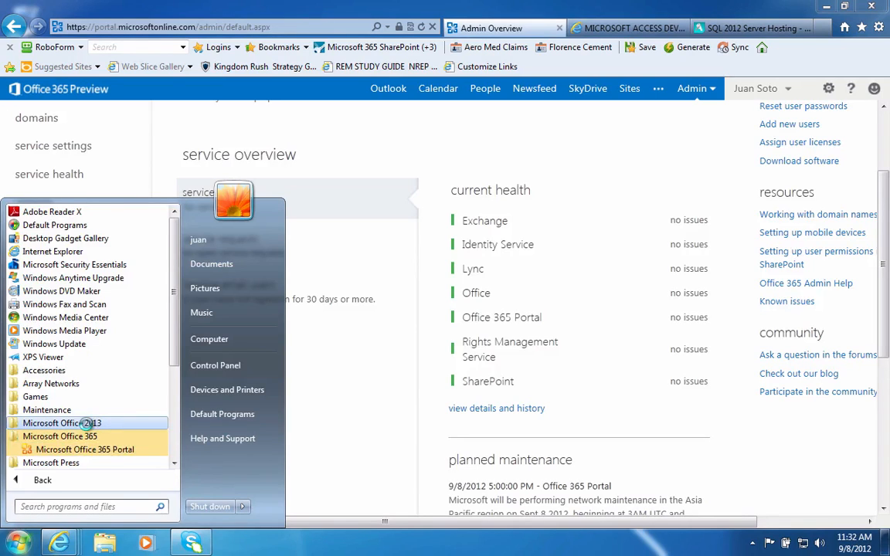
click(90, 423)
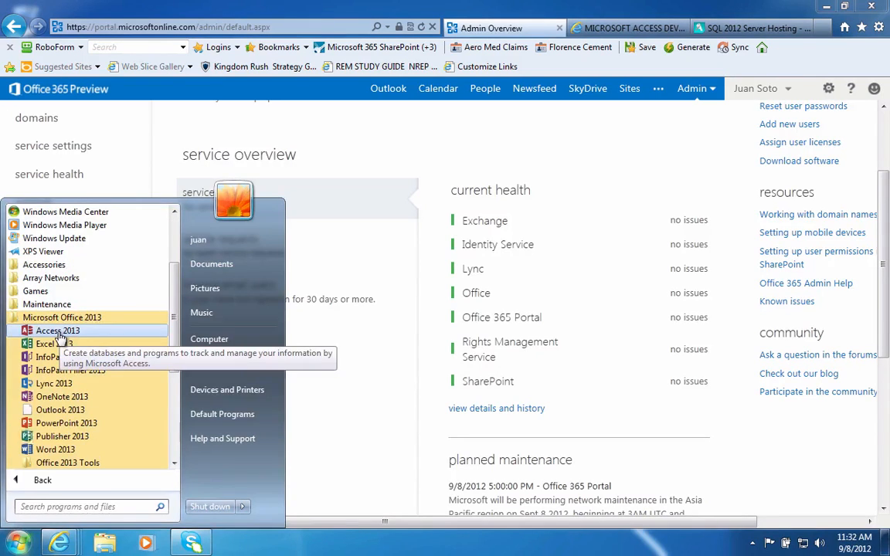
click(58, 331)
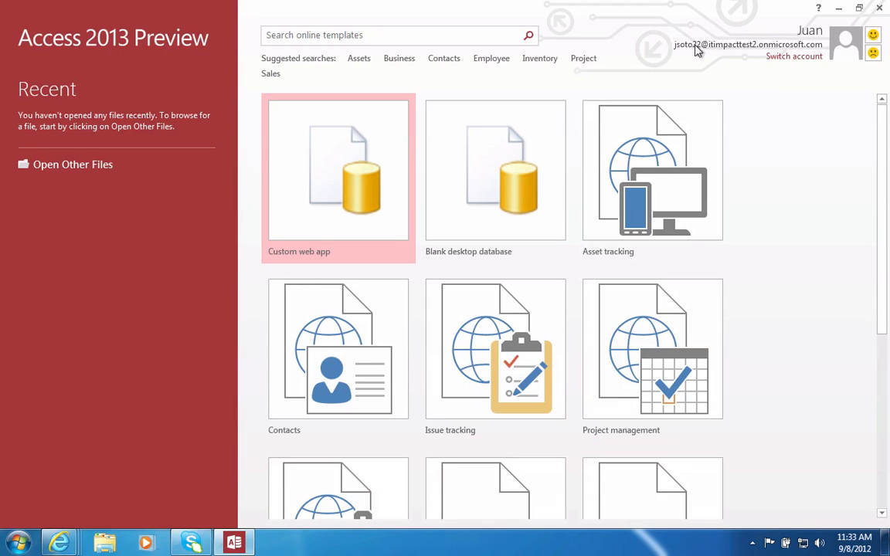
click(805, 66)
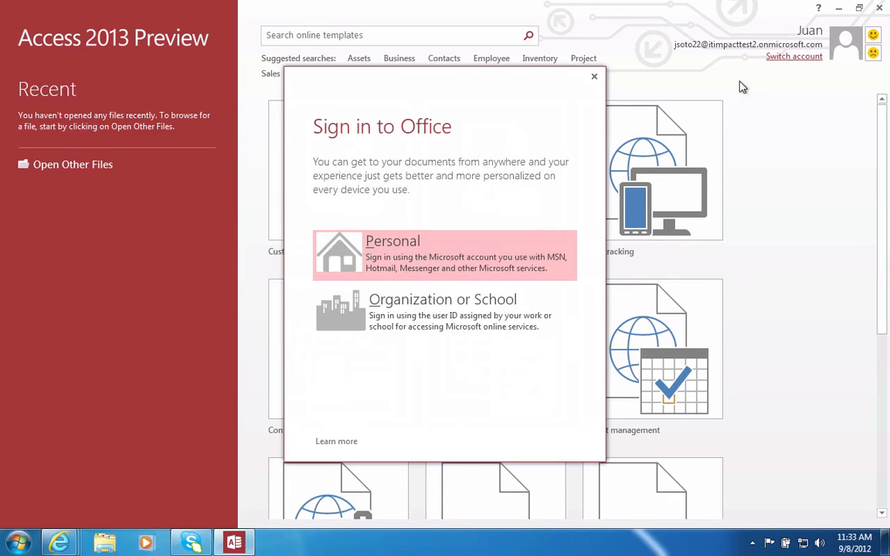
click(428, 302)
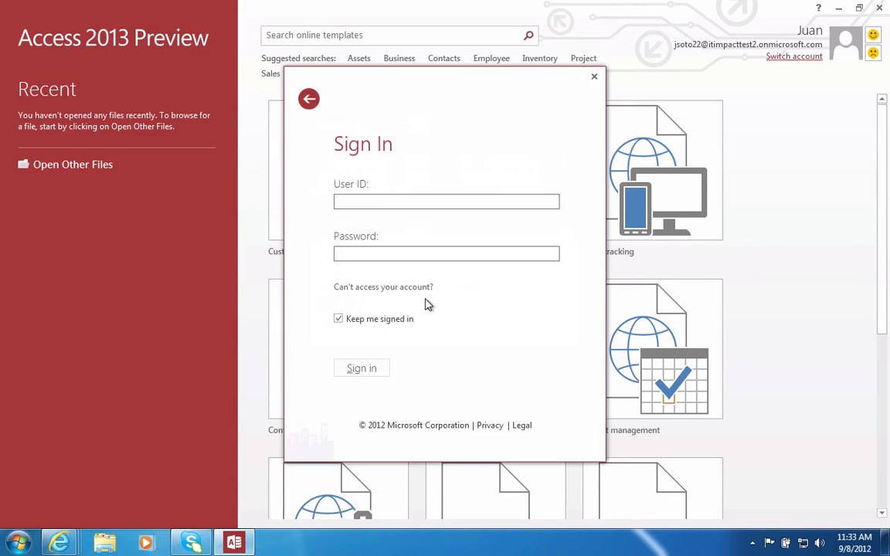
click(595, 78)
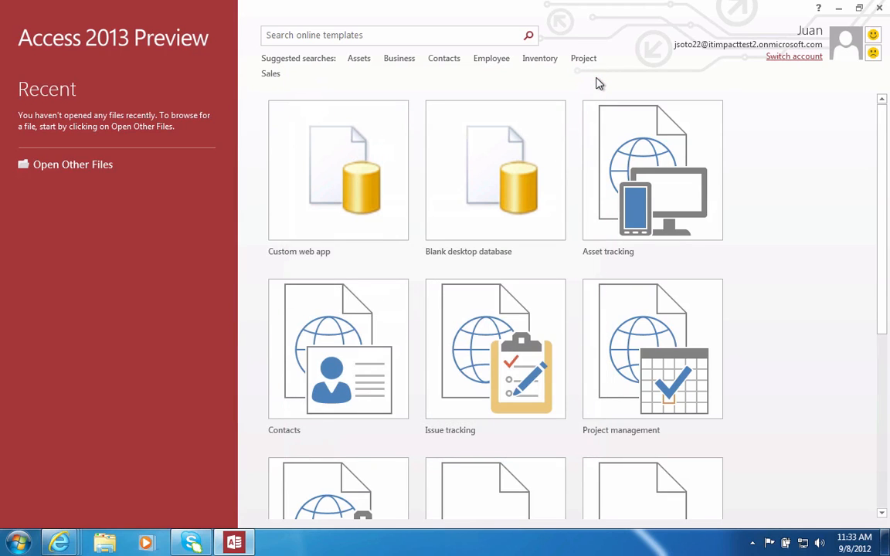
click(340, 180)
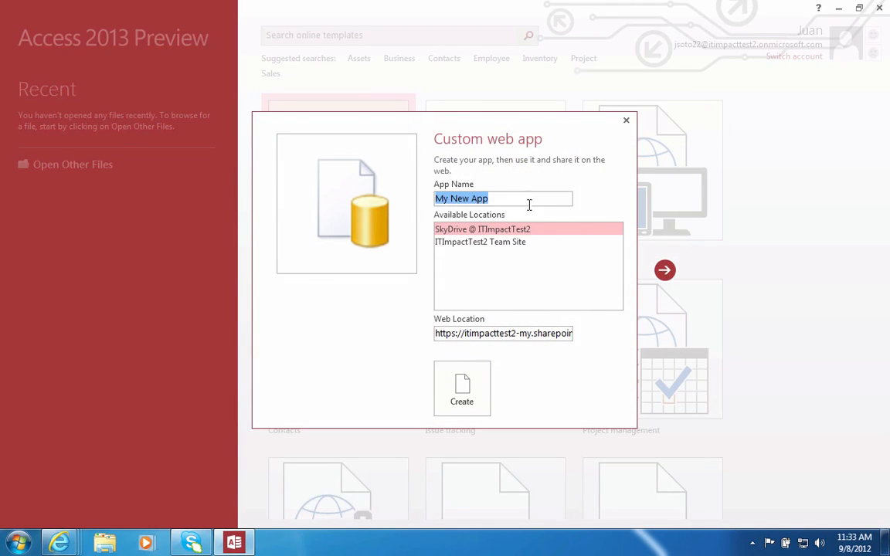
Choose ITImpactTest2 Team Site as My New App's location and review its web location URL.
click(478, 245)
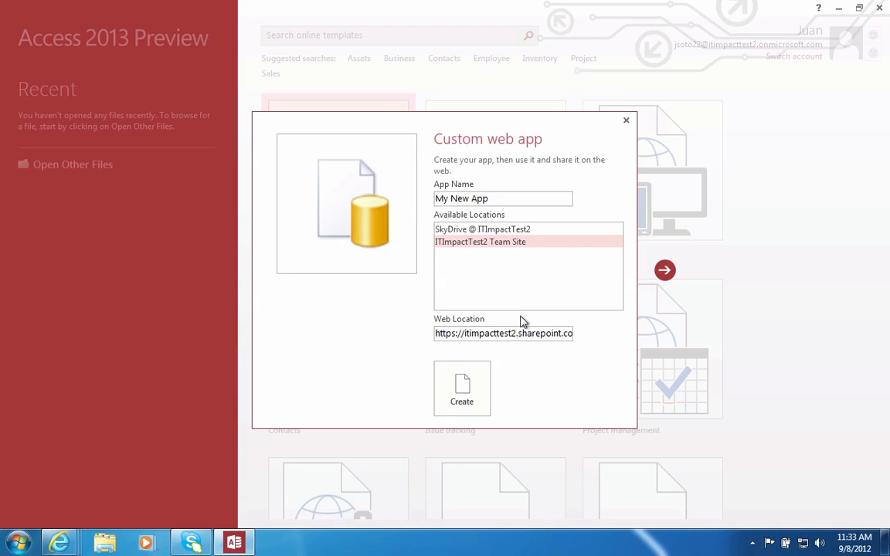
click(503, 334)
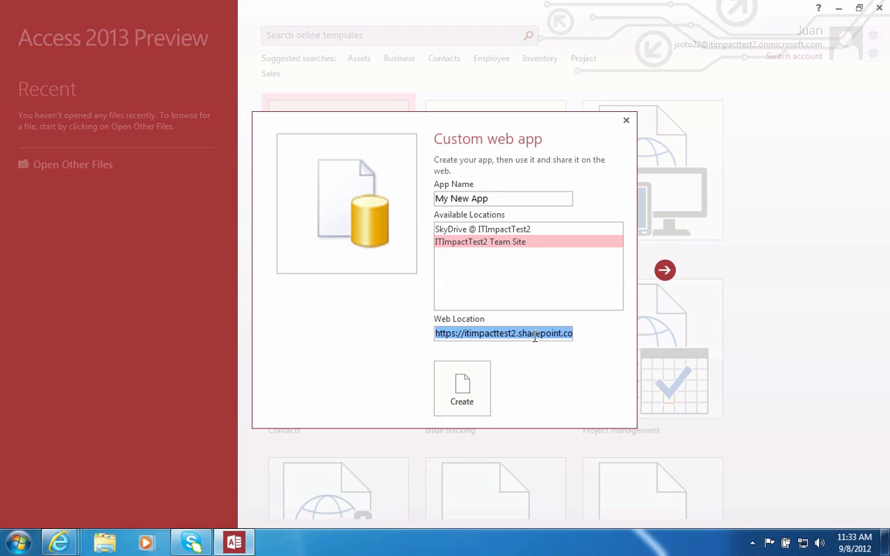
click(477, 248)
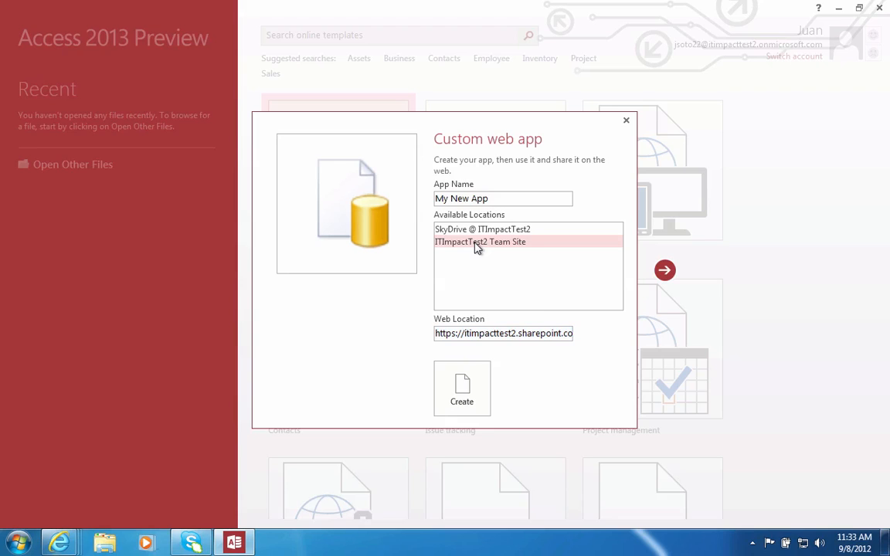
click(518, 334)
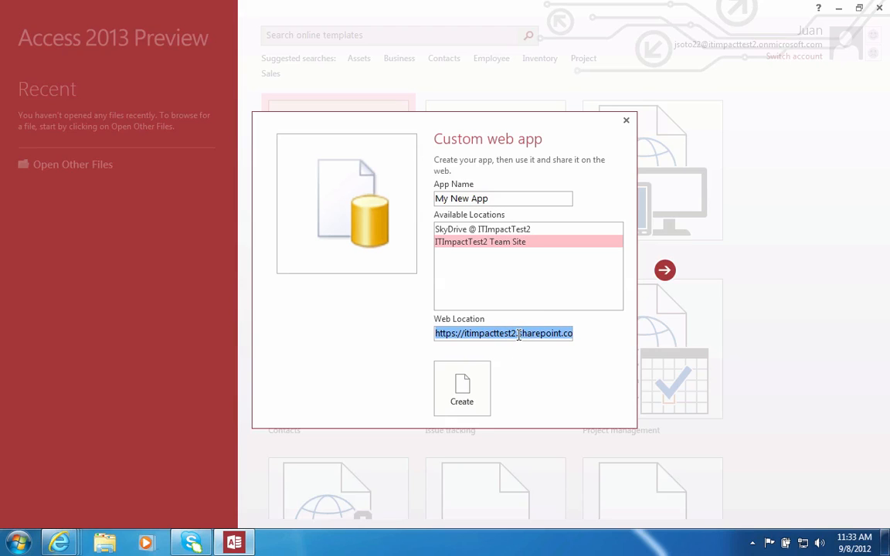
click(559, 335)
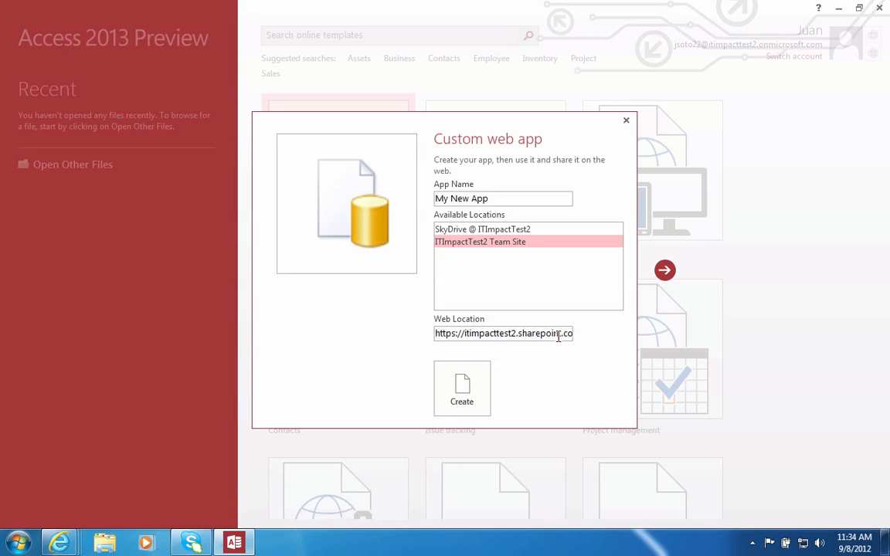
key(End)
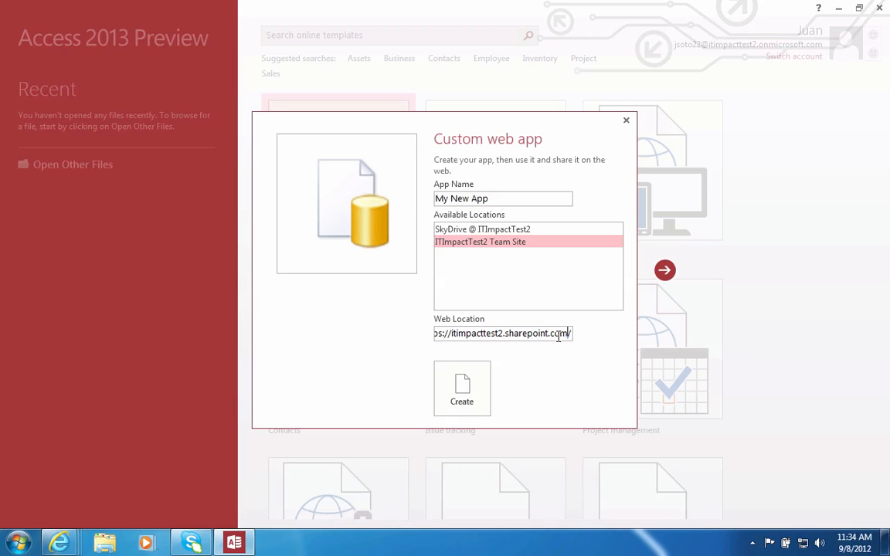
key(Left)
key(Left)
key(Left)
key(Left)
key(Left)
key(Left)
key(Left)
key(Left)
key(Left)
key(Left)
key(Left)
key(Left)
key(Left)
key(Left)
key(Left)
key(Left)
key(Left)
key(Left)
key(Left)
key(Left)
key(Left)
key(Left)
key(Left)
key(Left)
key(Left)
key(Left)
key(Left)
key(Left)
key(Left)
key(Left)
key(Left)
key(Left)
key(Left)
key(Left)
key(Left)
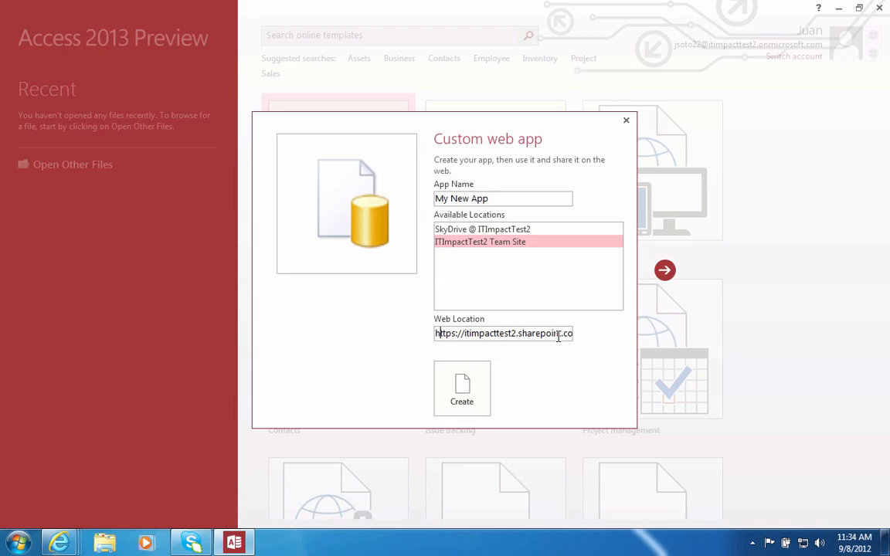
key(Right)
key(Right)
key(Right)
key(Right)
key(Right)
key(Right)
key(Right)
key(Right)
key(Right)
key(Right)
key(Right)
key(Right)
key(Right)
key(Right)
key(Right)
key(Right)
key(Right)
key(Right)
key(Right)
key(Right)
key(Right)
key(Right)
key(Right)
key(Right)
key(Right)
key(Right)
key(Right)
key(Right)
key(Right)
key(Right)
key(Right)
key(Right)
key(Right)
key(Right)
key(Right)
key(Right)
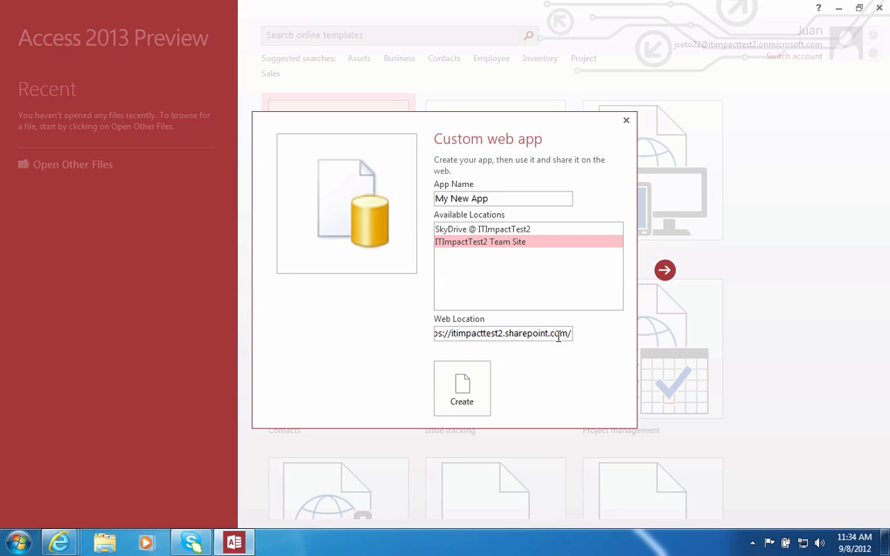
click(456, 389)
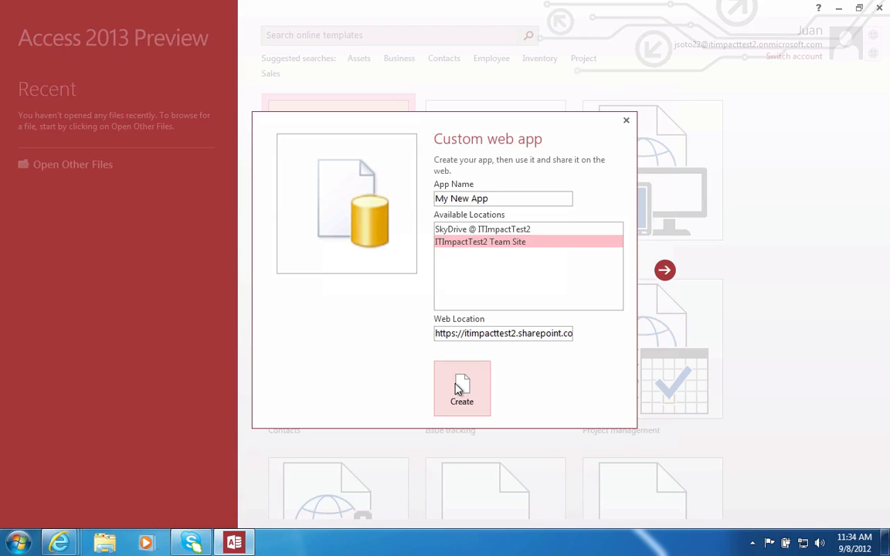
Create My New App on the team site and wait for its Add Tables screen.
click(669, 272)
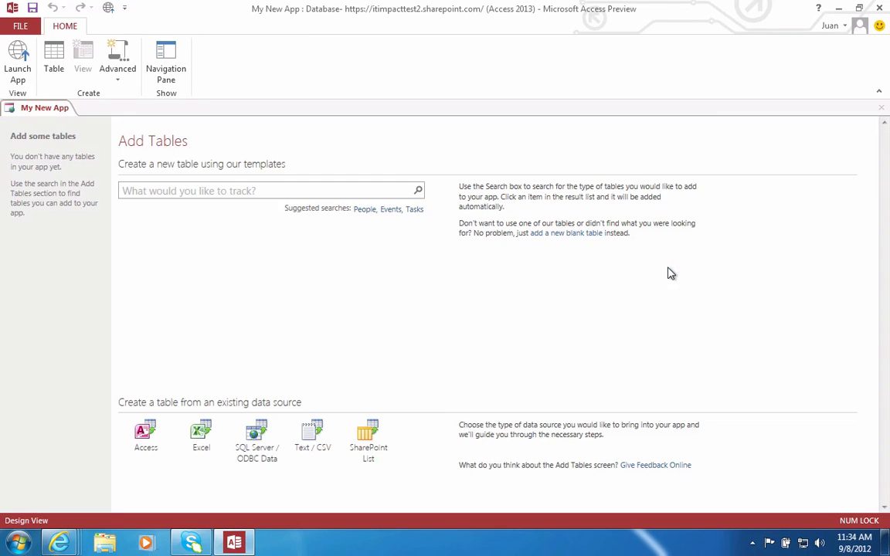
Search the table templates for 'customers' and add the Customers table to My New App.
click(280, 191)
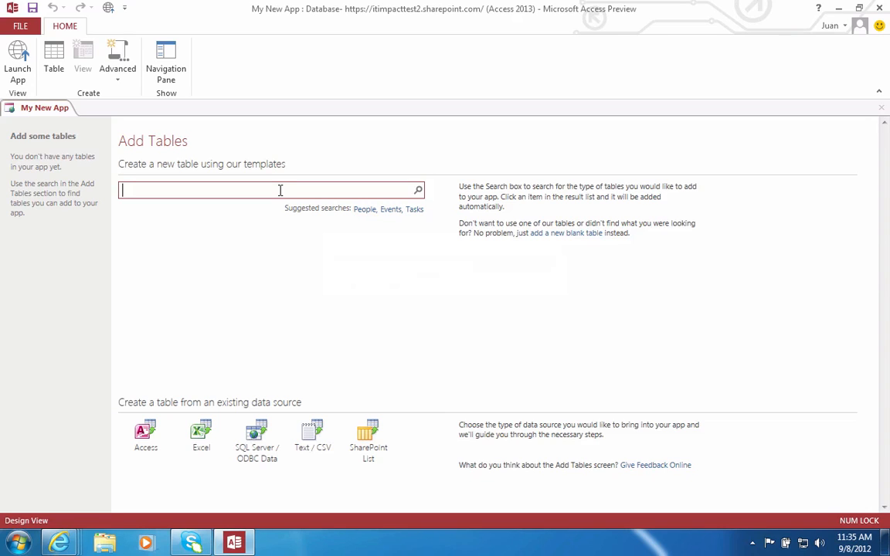
text(custo)
text(mers)
key(Return)
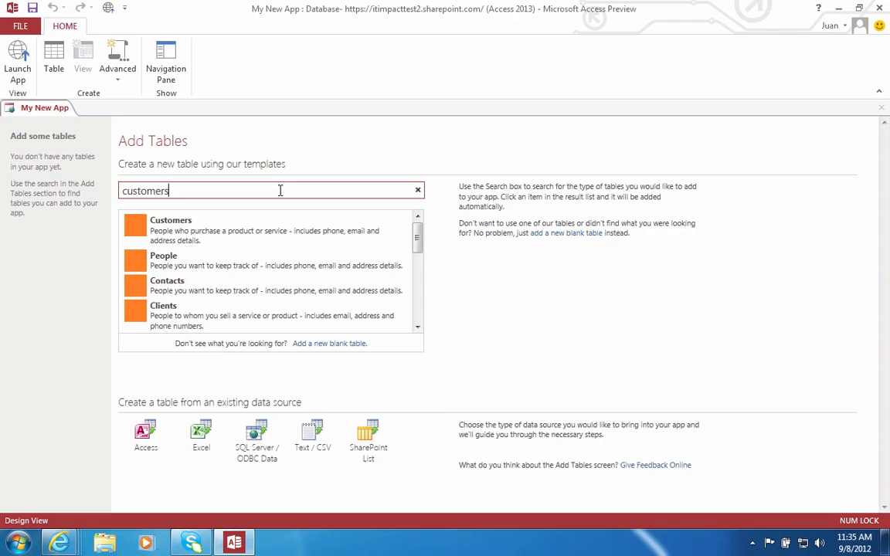
click(154, 232)
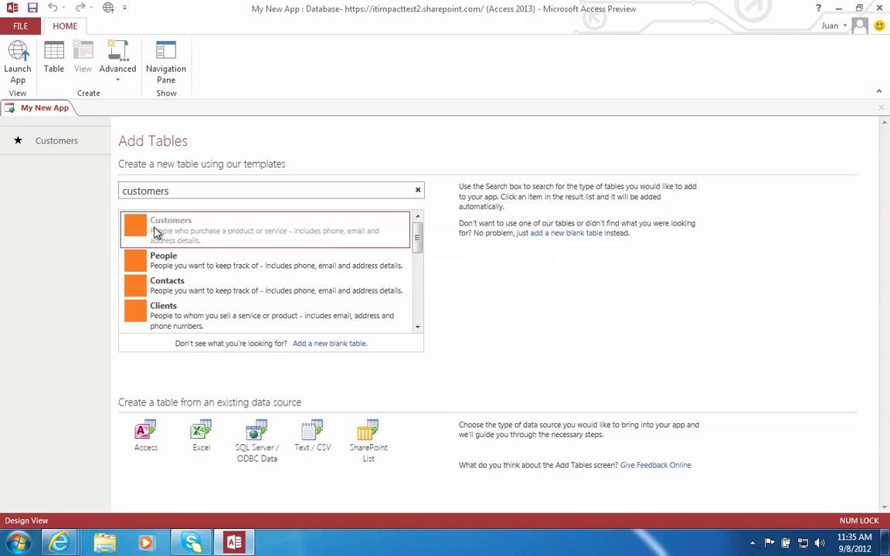
key(ctrl+Left)
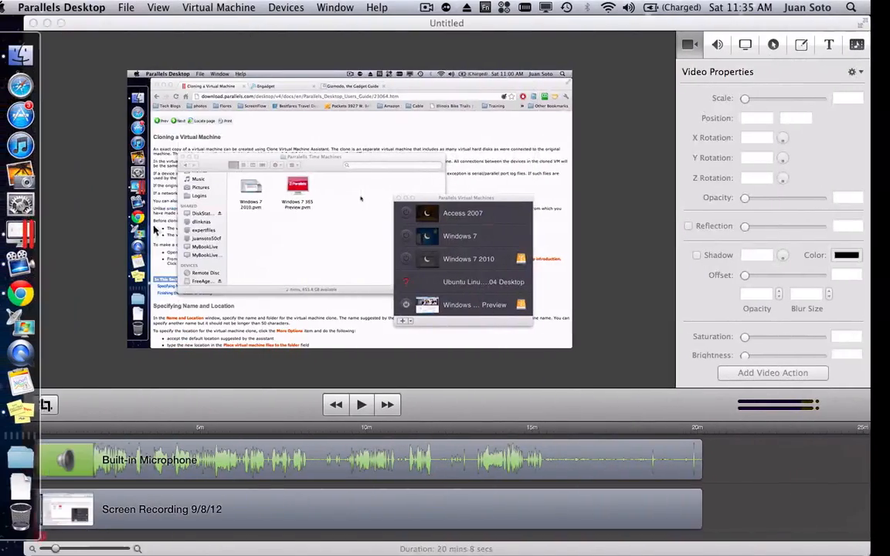
click(446, 7)
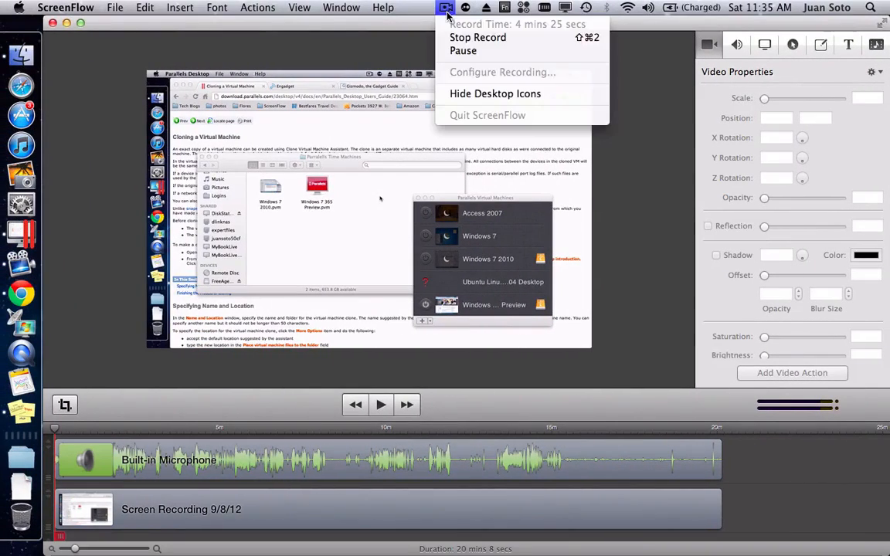